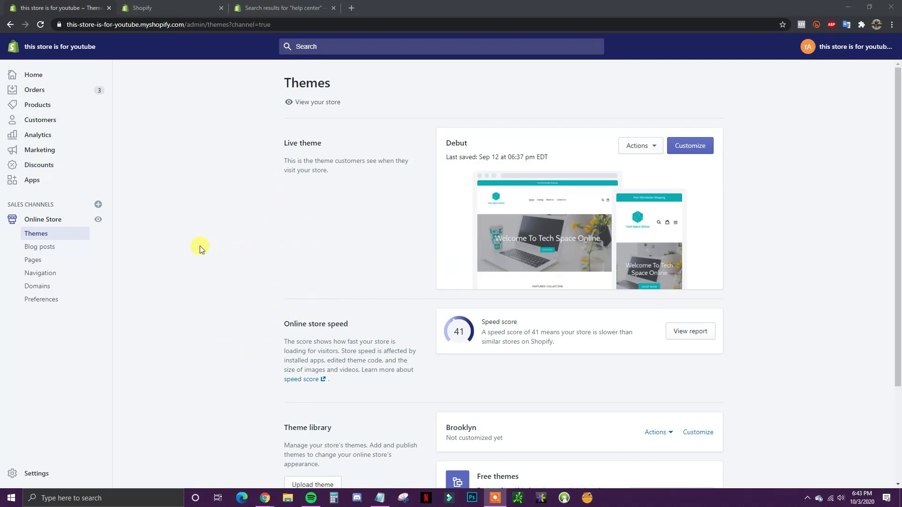
Open the HelpCenter app listing by Vertex LV from the app store's help center search results.
left_click(272, 8)
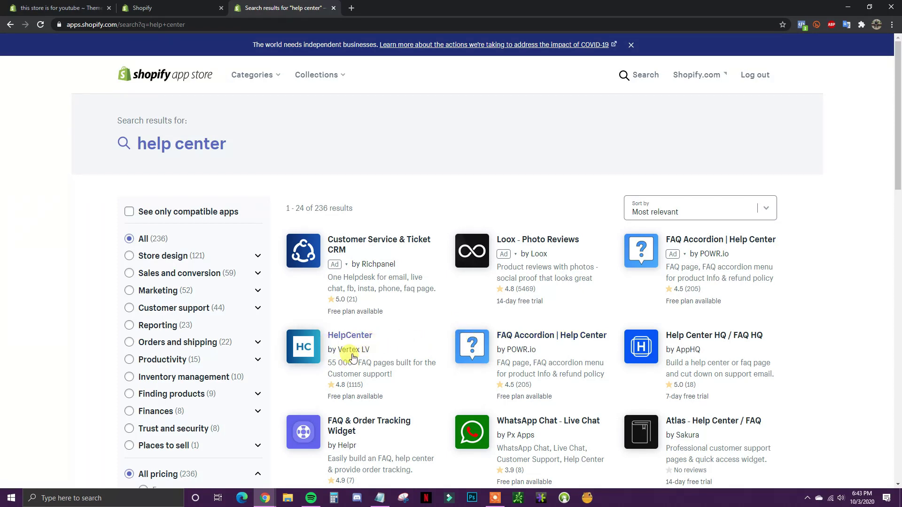
left_click(379, 358)
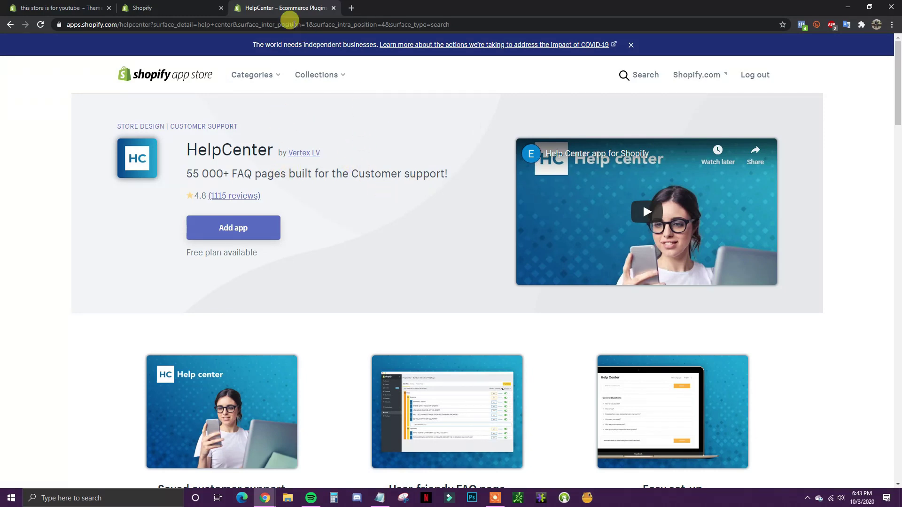
Open the installed HelpCenter- easy&beautiful FAQ app in the store admin and bring its FAQ content list into view.
left_click(177, 5)
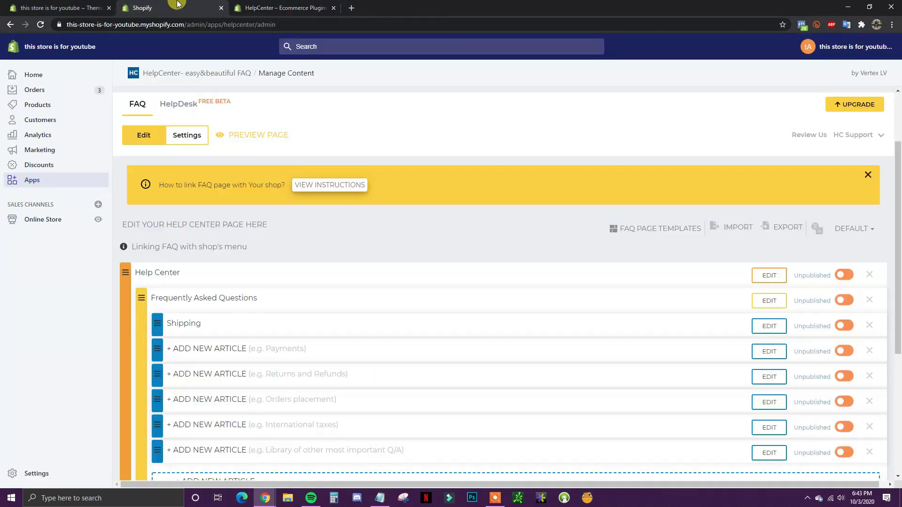
left_click(38, 185)
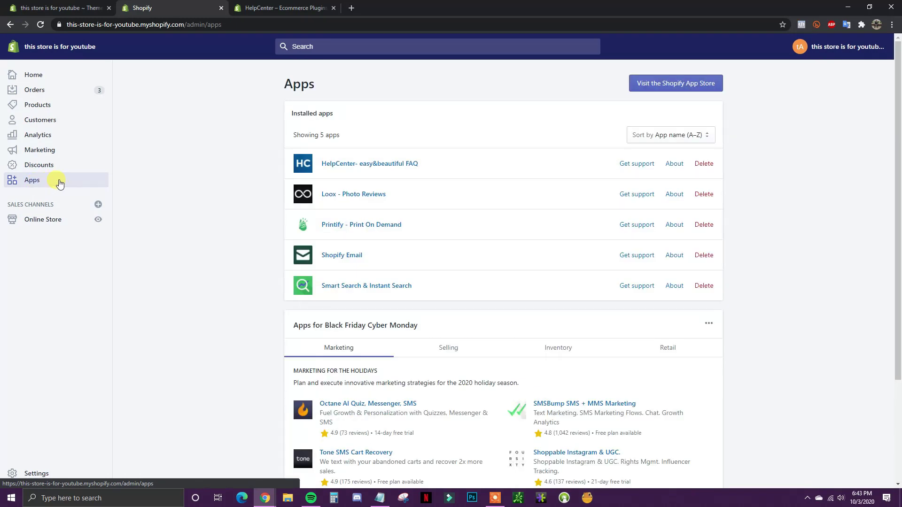
left_click(353, 162)
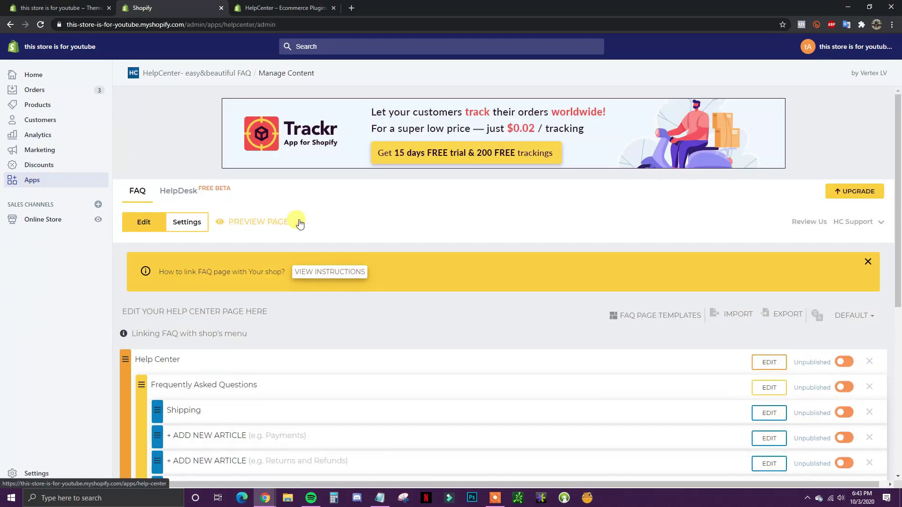
scroll(517, 284, "down", 3)
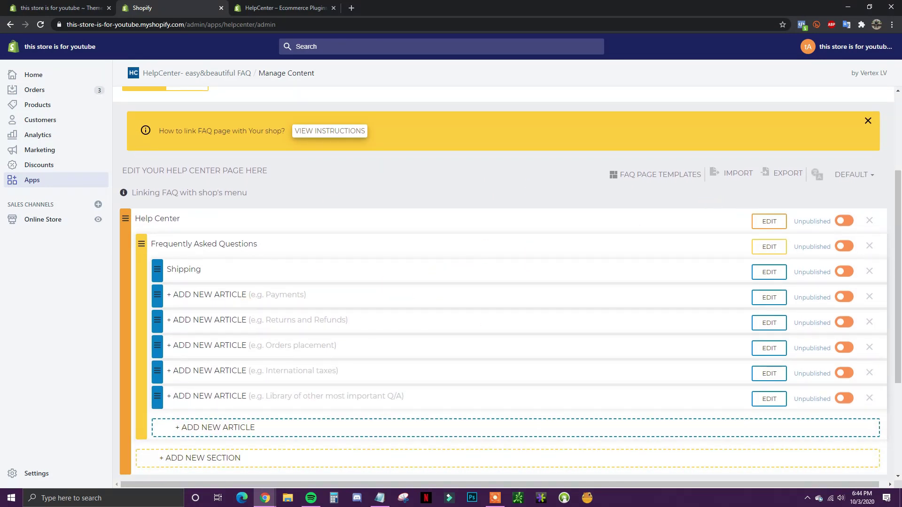
Switch to Notepad, place the FAQ notes over the page, and review the General and Product Specifics questions.
key("alt+Tab")
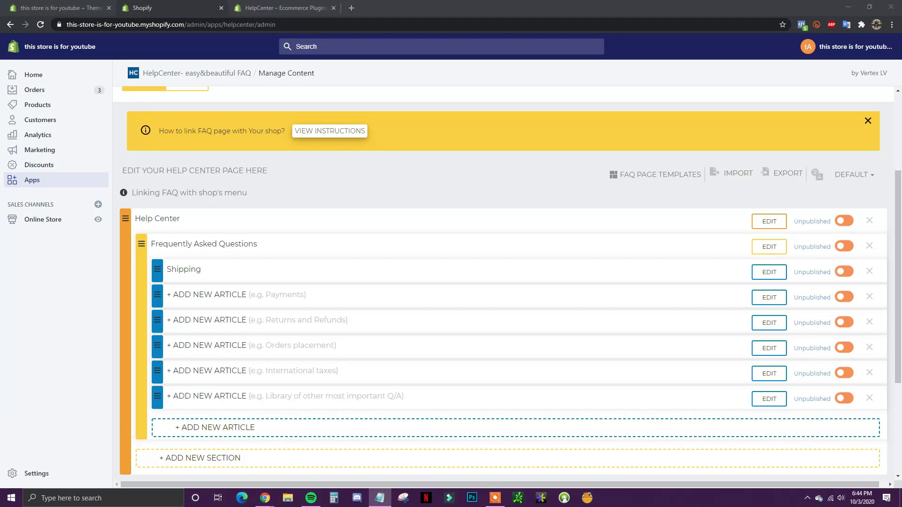
left_click_drag(898, 175, 413, 178)
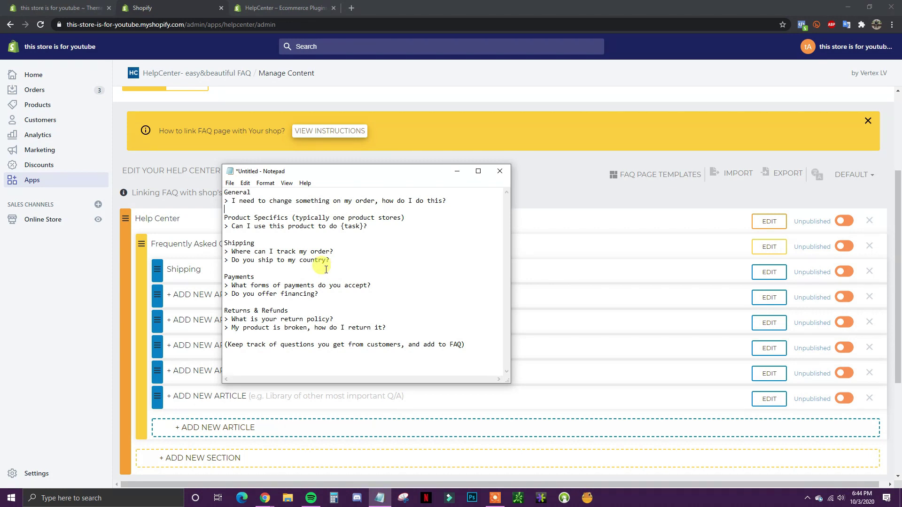
left_click_drag(257, 193, 236, 193)
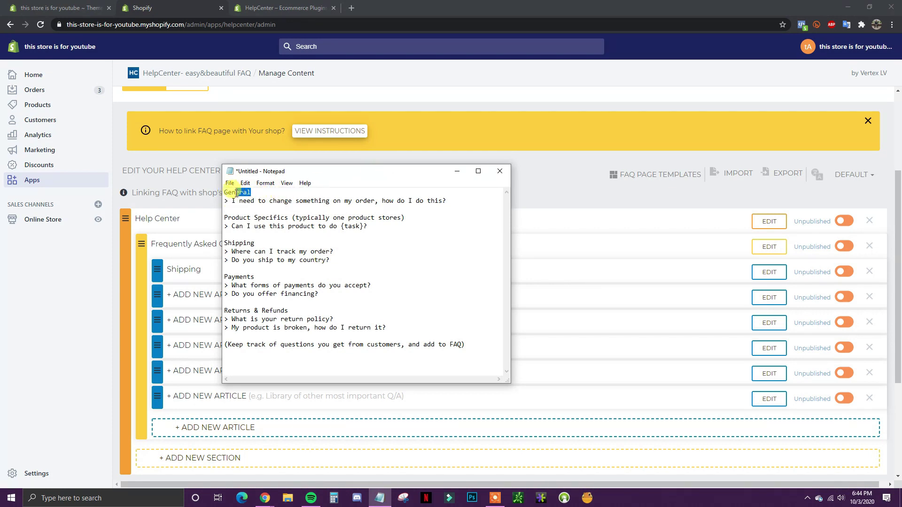
left_click(225, 193)
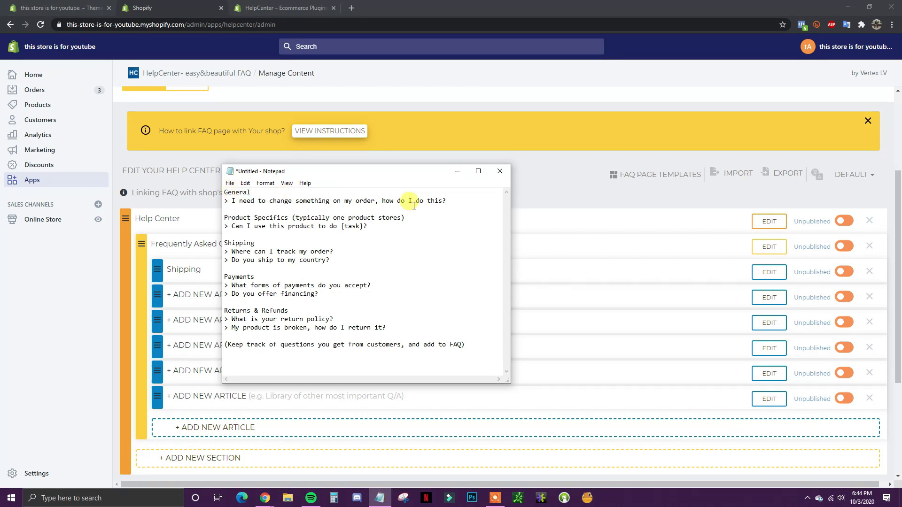
left_click_drag(233, 202, 501, 202)
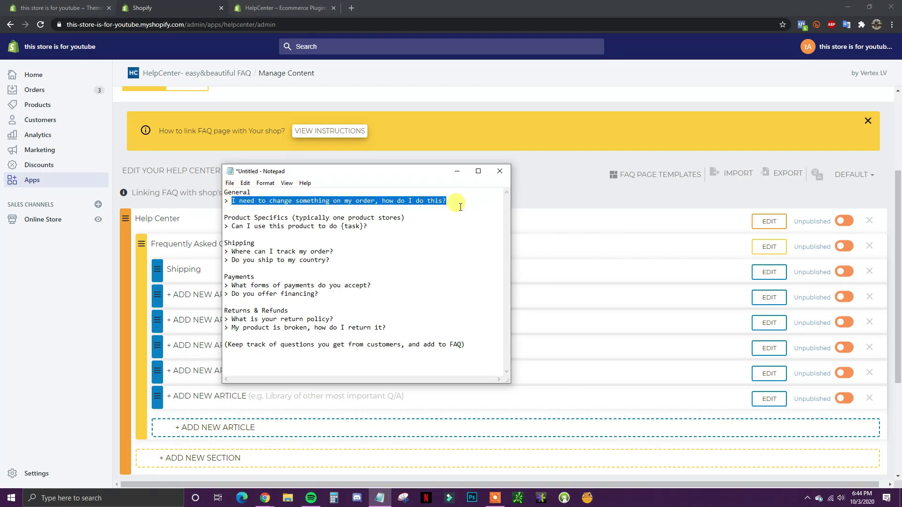
left_click(369, 202)
left_click_drag(402, 219, 221, 218)
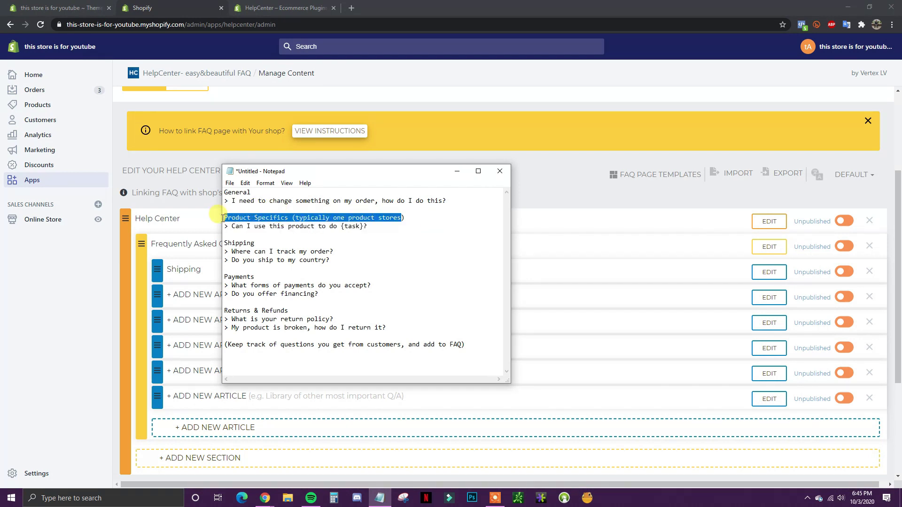
left_click(396, 223)
left_click_drag(404, 218, 244, 218)
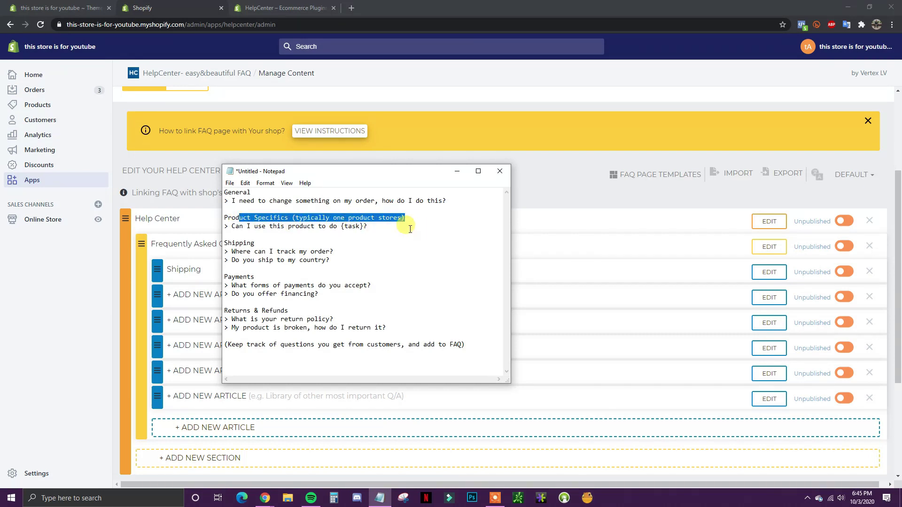
left_click(386, 218)
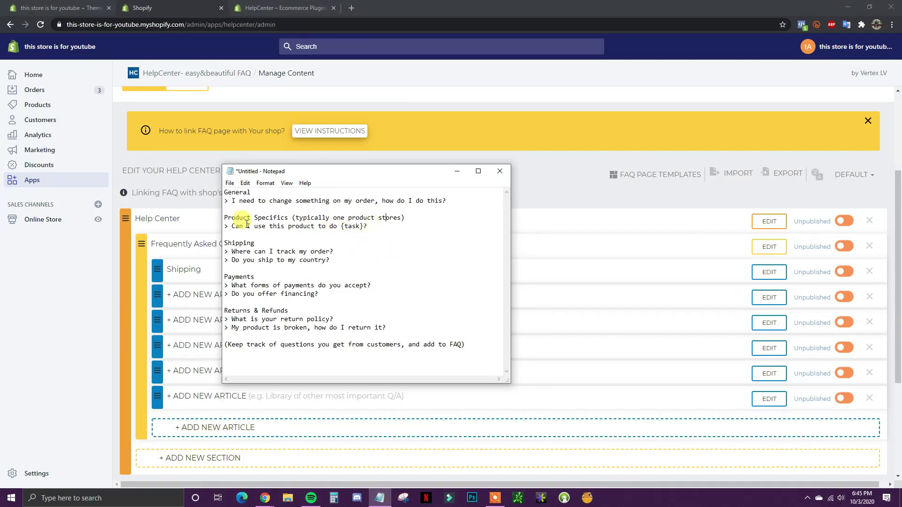
mouse_move(371, 227)
left_mouse_down()
mouse_move(256, 226)
mouse_move(360, 226)
left_mouse_up()
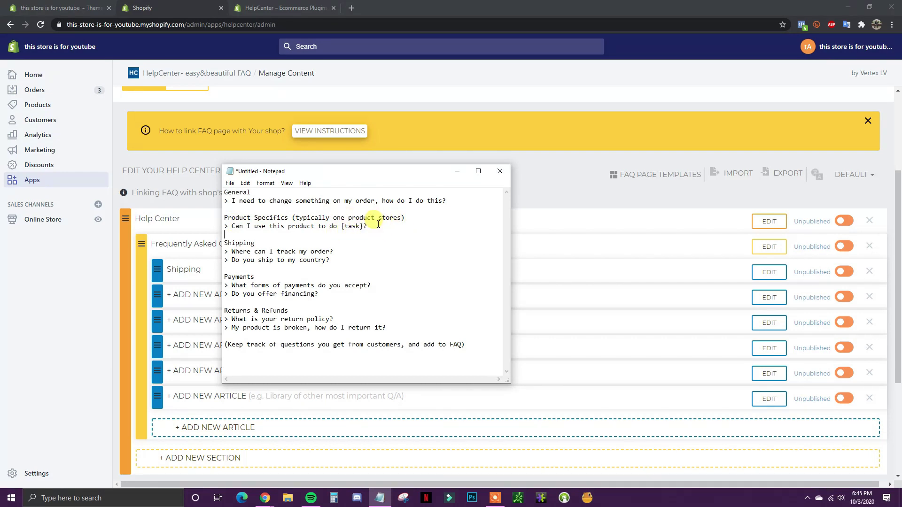
Review the Shipping questions about order tracking and country availability in the FAQ notes.
left_click_drag(265, 244, 225, 243)
left_click(274, 240)
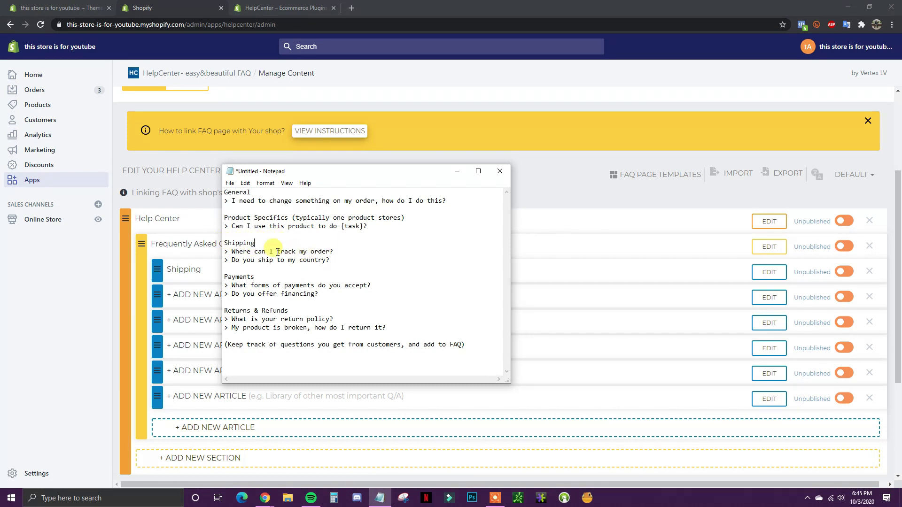
left_click_drag(225, 250, 321, 248)
left_click(322, 249)
left_click_drag(232, 251, 362, 254)
left_click(362, 254)
left_click_drag(235, 261, 347, 262)
left_click(347, 263)
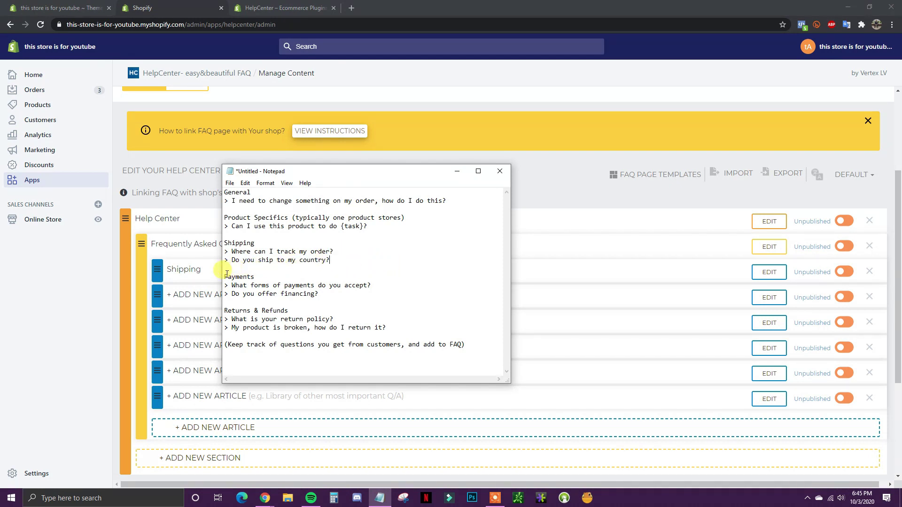
Review the Payments and Returns & Refunds questions in the FAQ notes.
left_click_drag(254, 277, 224, 276)
left_click(306, 277)
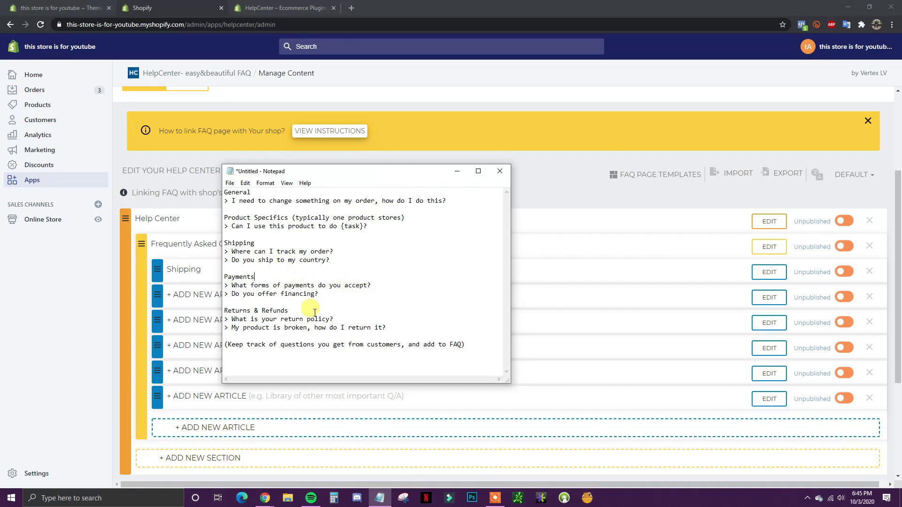
left_click_drag(329, 295, 222, 295)
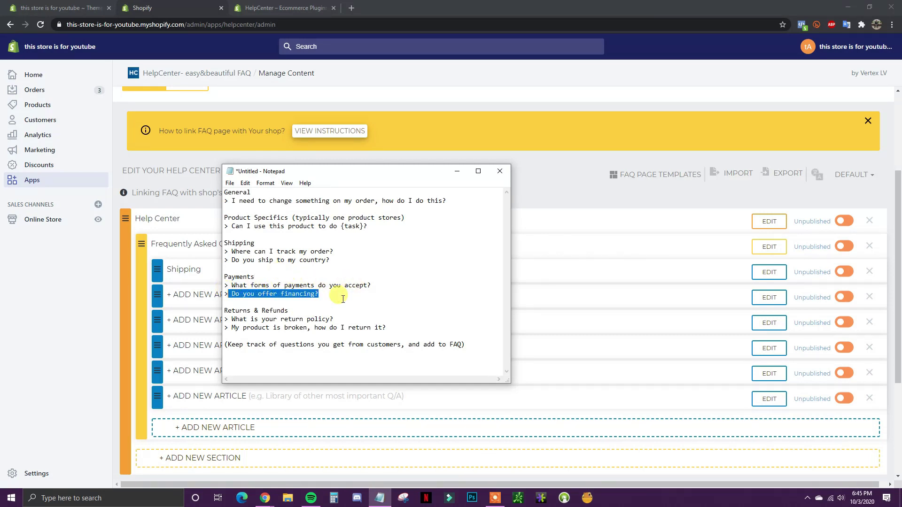
left_click(338, 295)
left_click_drag(290, 311, 227, 311)
left_click(296, 312)
left_click_drag(296, 311, 218, 310)
left_click(305, 310)
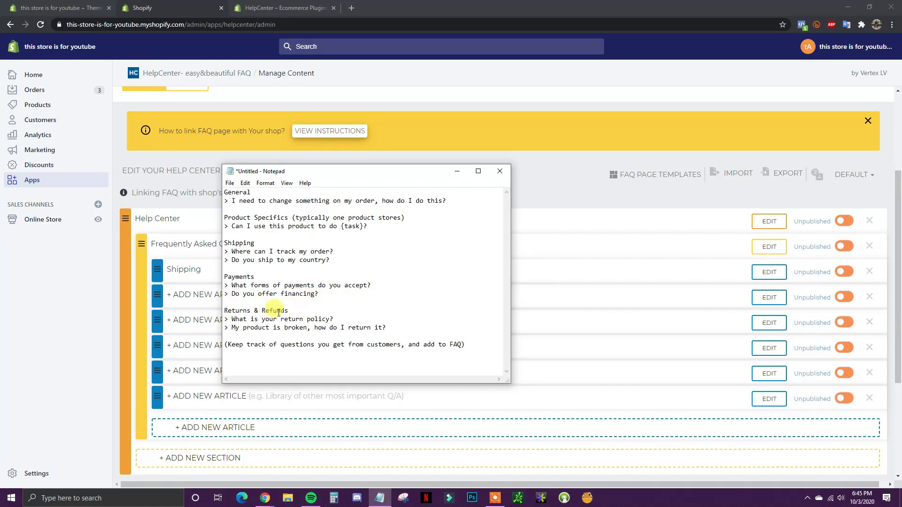
left_click_drag(355, 318, 233, 319)
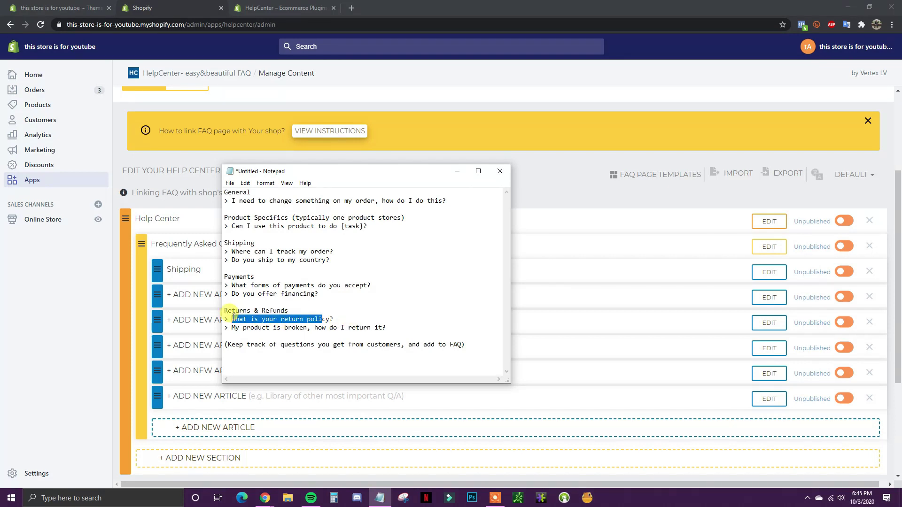
left_click(357, 318)
left_click_drag(386, 327, 408, 322)
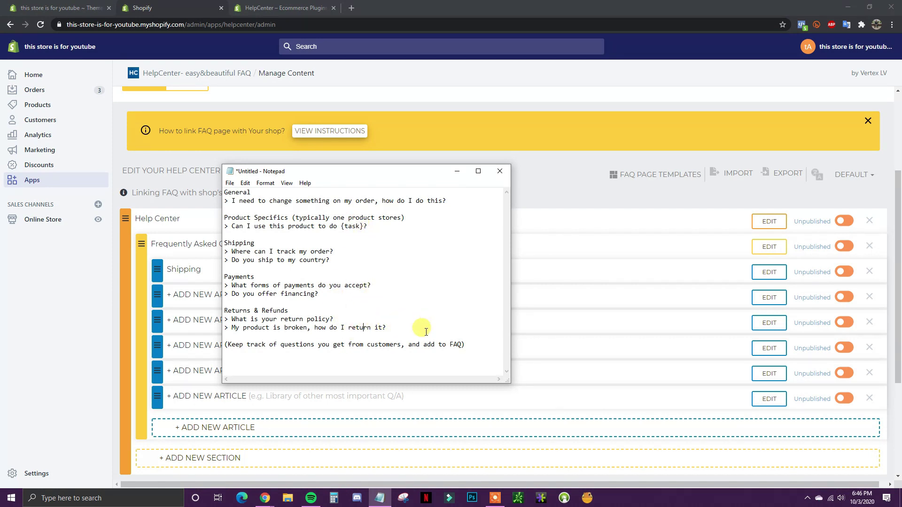
Go back over the General section of the FAQ notes and minimize Notepad to return to the FAQ editor.
left_click_drag(224, 193, 470, 333)
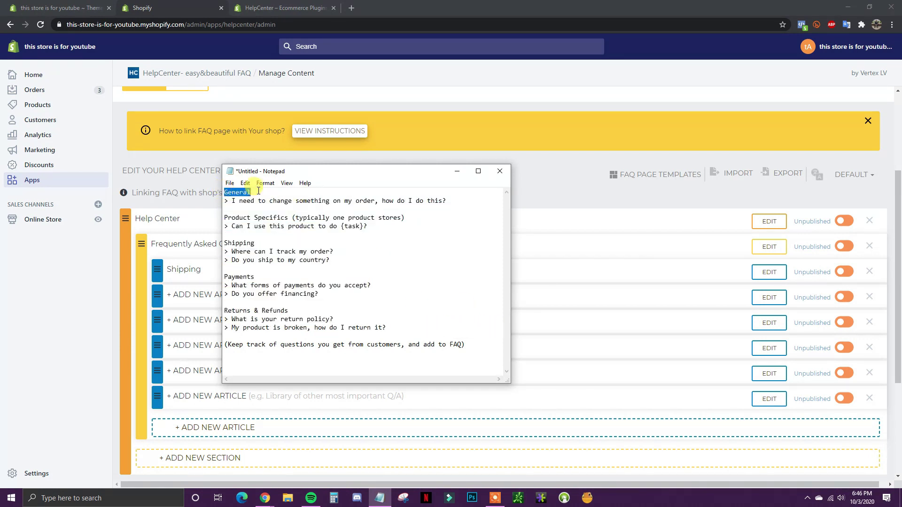
left_click(477, 346, "shift")
left_click(320, 190)
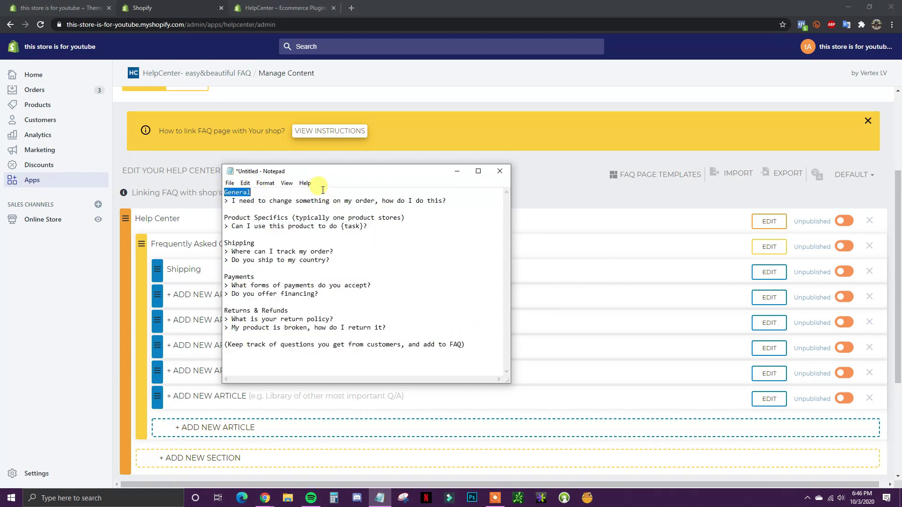
left_click_drag(225, 193, 238, 200)
left_click(226, 193)
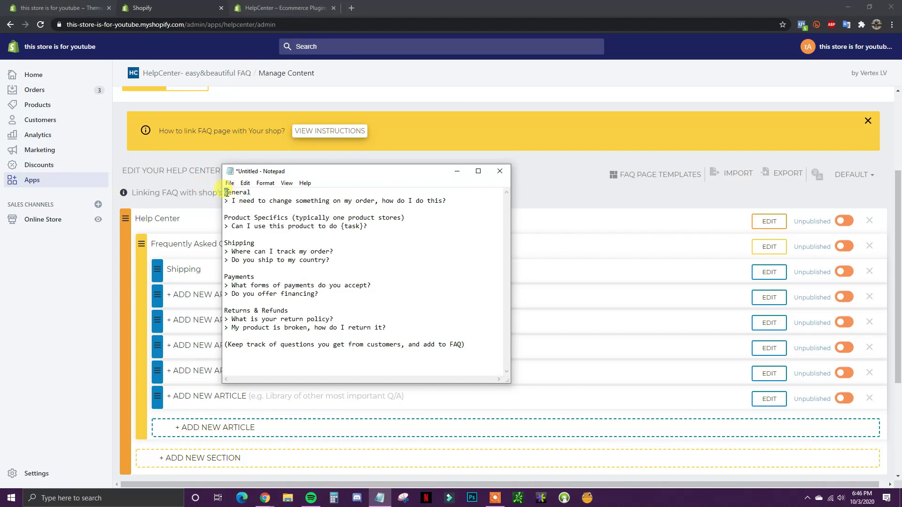
left_click(269, 201)
left_click(456, 171)
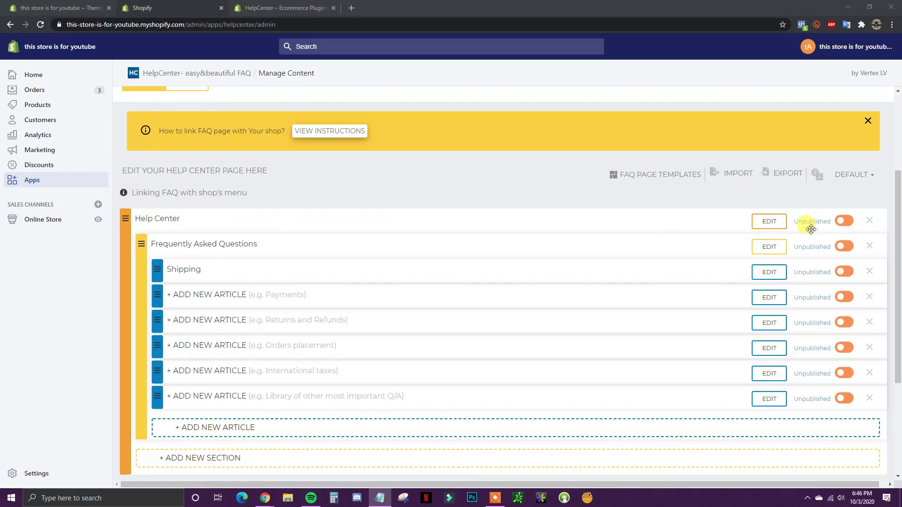
scroll(522, 316, "down", 1)
scroll(550, 312, "up", 2)
scroll(525, 308, "down", 3)
scroll(439, 259, "up", 2)
scroll(465, 263, "down", 2)
scroll(586, 416, "up", 1)
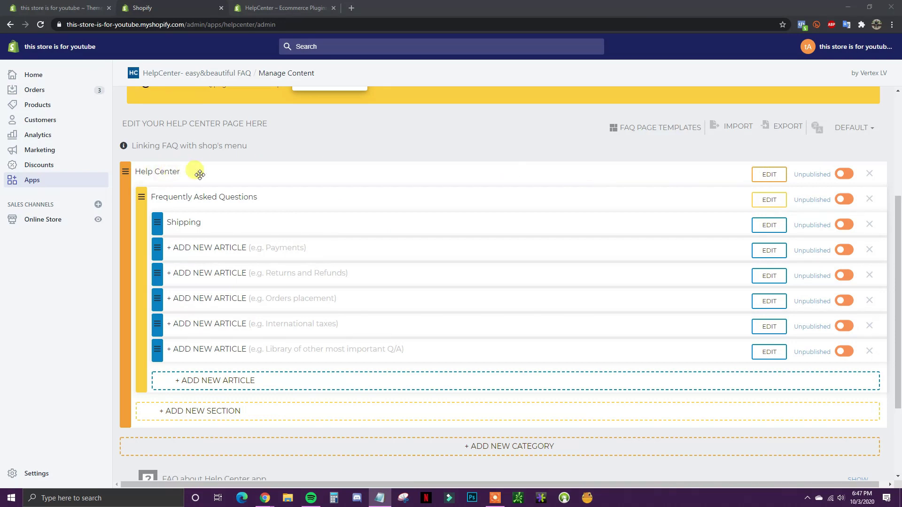
Rename the Help Center category to "Frequently Asked Questions" and publish it.
left_click(765, 179)
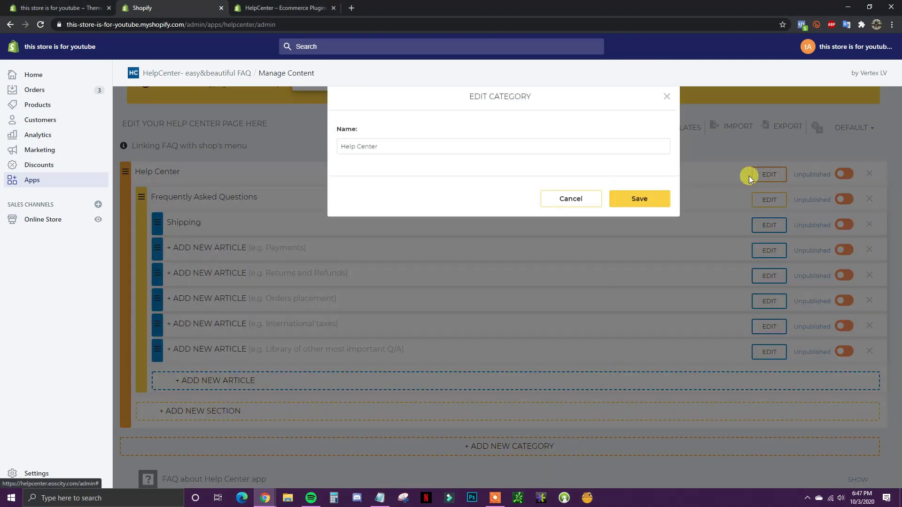
left_click_drag(394, 196, 324, 197)
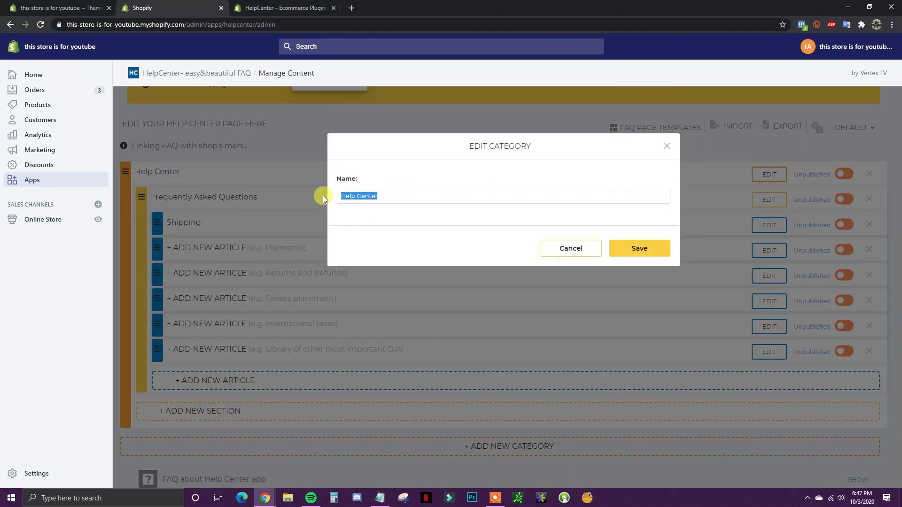
type("Frequently Aske")
key("BackSpace")
key("BackSpace")
type("ked Questions")
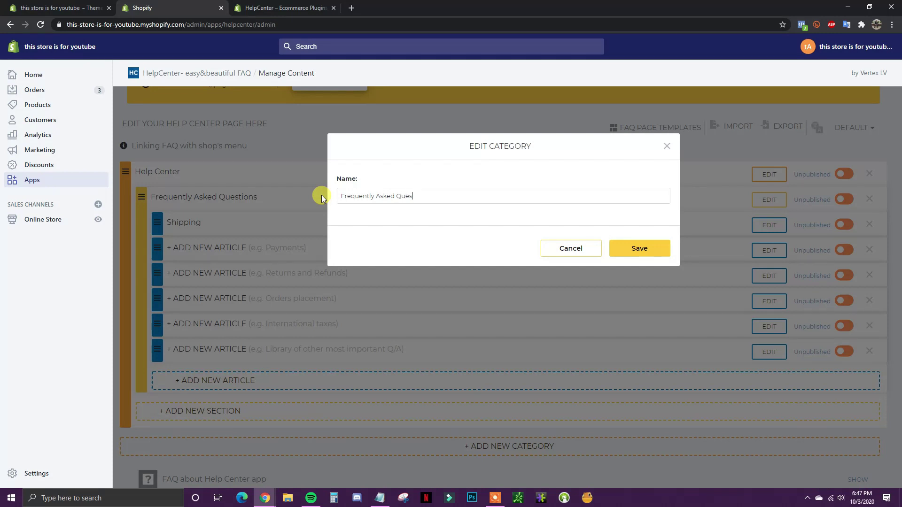
left_click(639, 254)
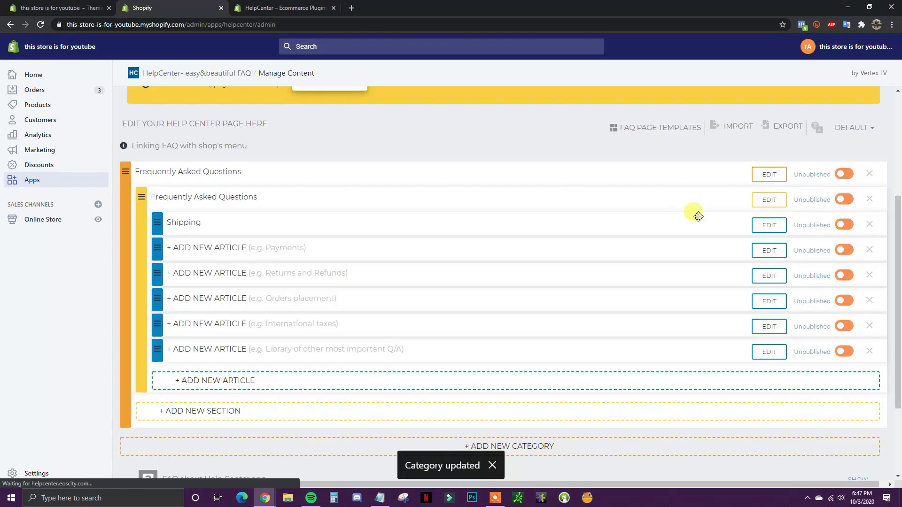
left_click(844, 174)
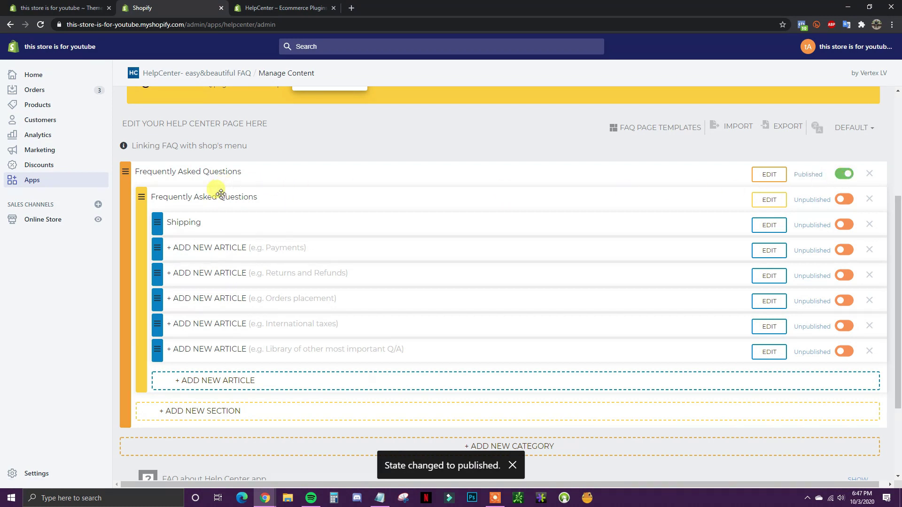
Rename the section under the Frequently Asked Questions category to "Top FAQs" and publish it.
left_click(769, 200)
left_click_drag(425, 194, 233, 194)
type("Top FAQs")
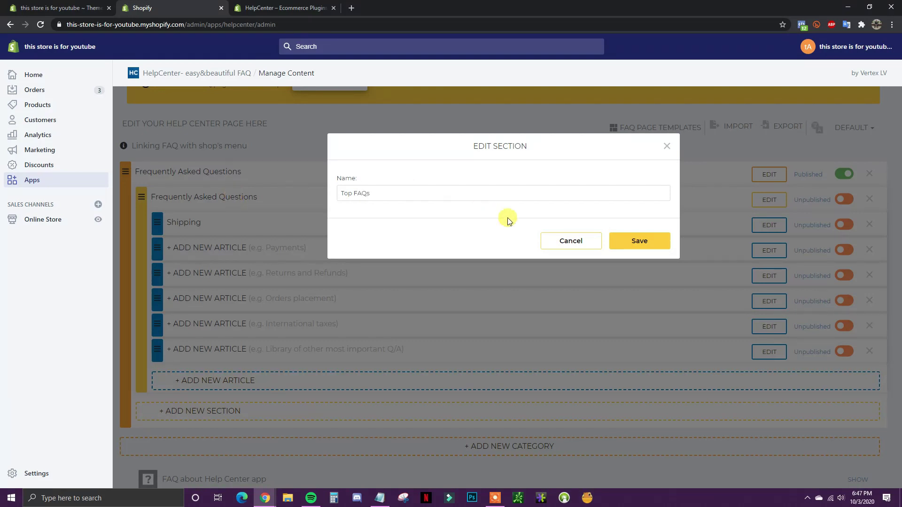
left_click(646, 242)
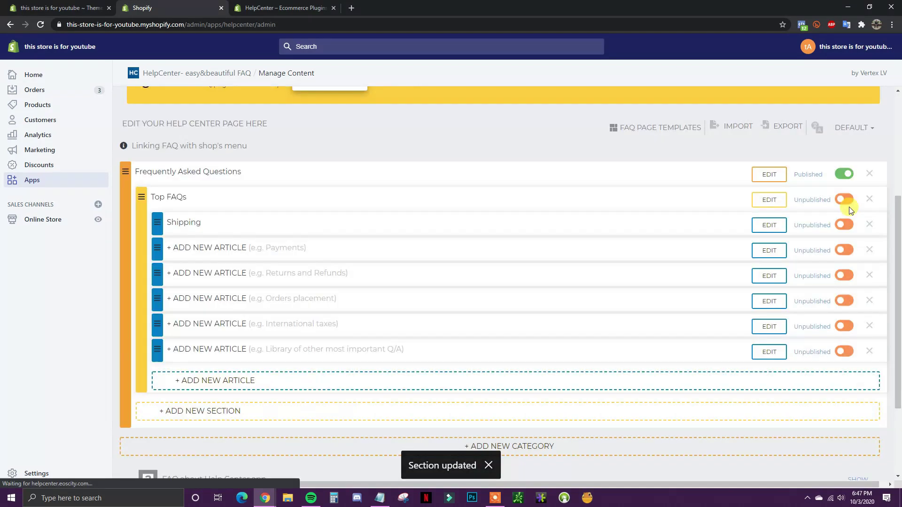
left_click(843, 199)
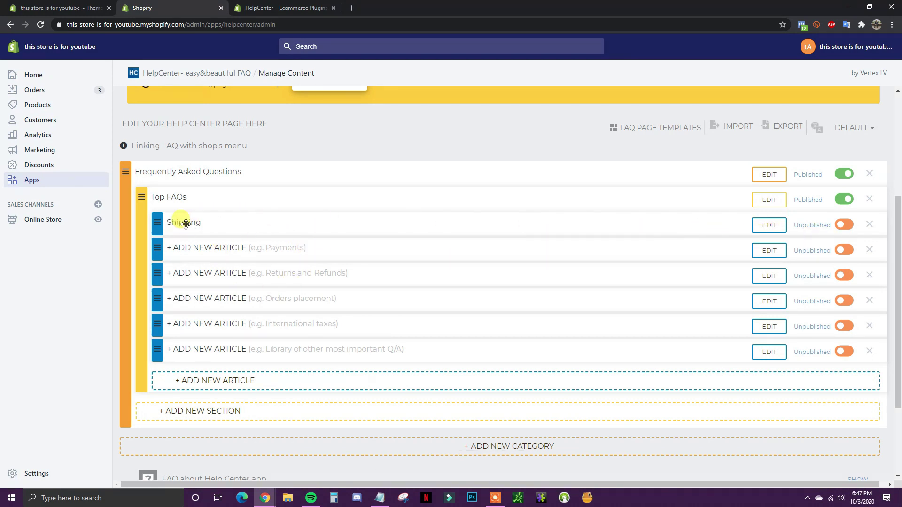
Open the Shipping article under Top FAQs and set its question to "I need to change something on my order, how do I do this?".
left_click(775, 233)
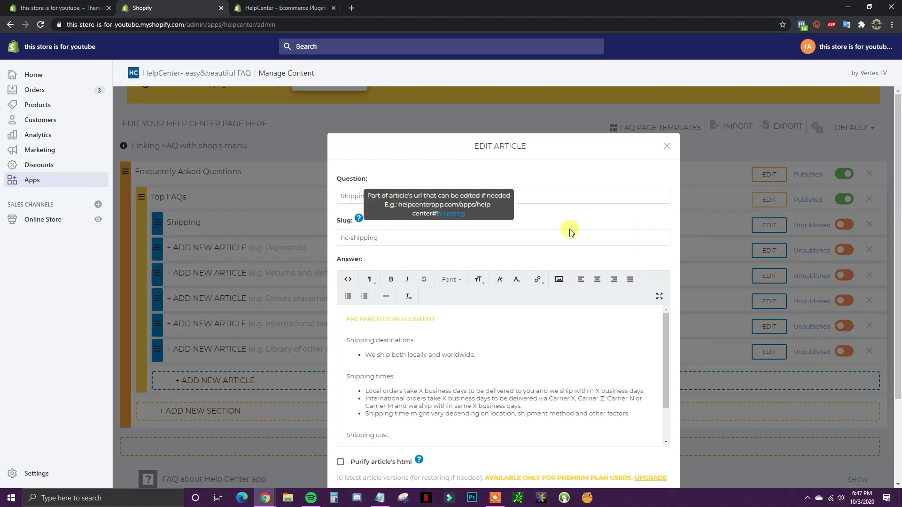
key("alt+Tab")
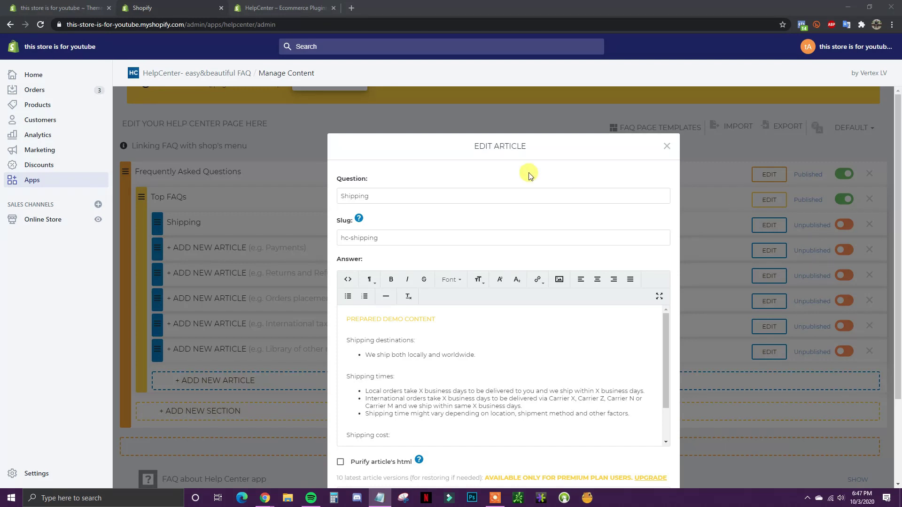
triple_click(387, 196)
type("I need to change something on my order, how do I do this?")
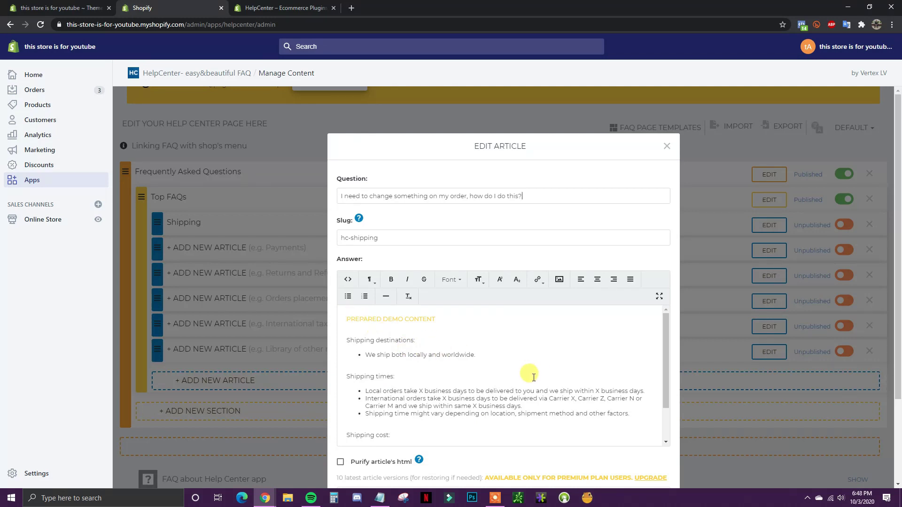
Clear all the prepared demo content from the article's answer through the HTML code view and return to the visual editor.
left_click_drag(666, 361, 664, 380)
scroll(366, 337, "up", 5)
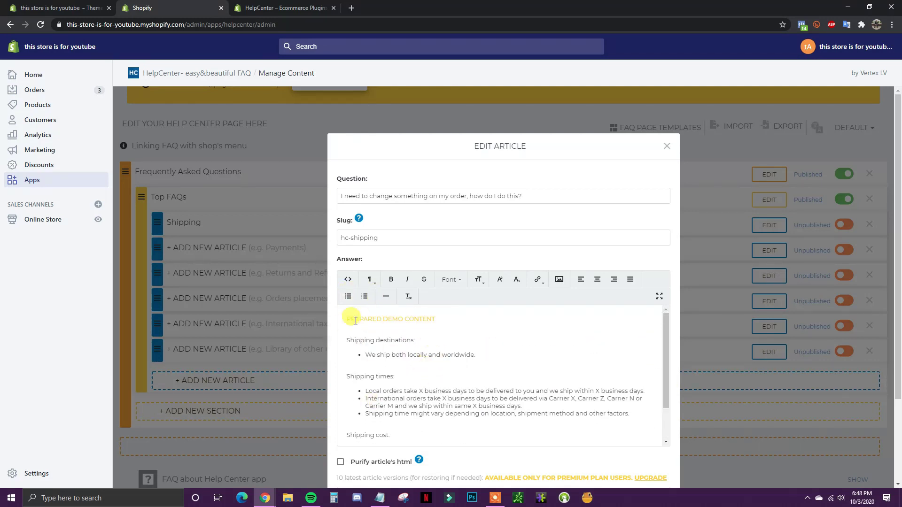
left_click(349, 281)
left_click_drag(505, 377, 327, 308)
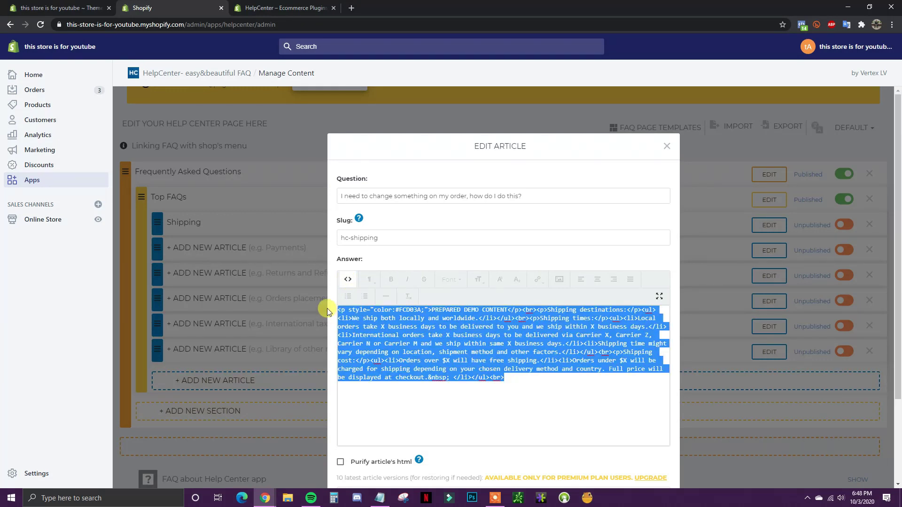
key("BackSpace")
left_click(348, 279)
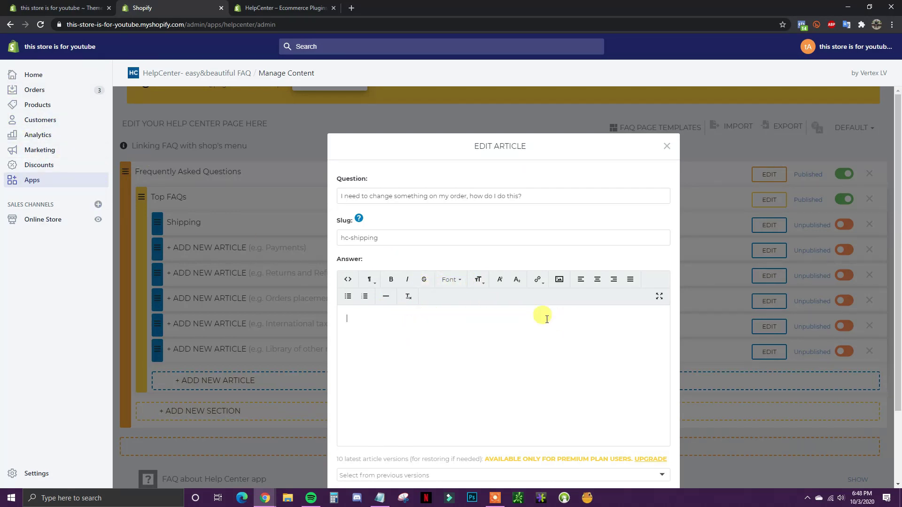
Look through the available font sizes and font families for the article's answer text.
left_click(479, 284)
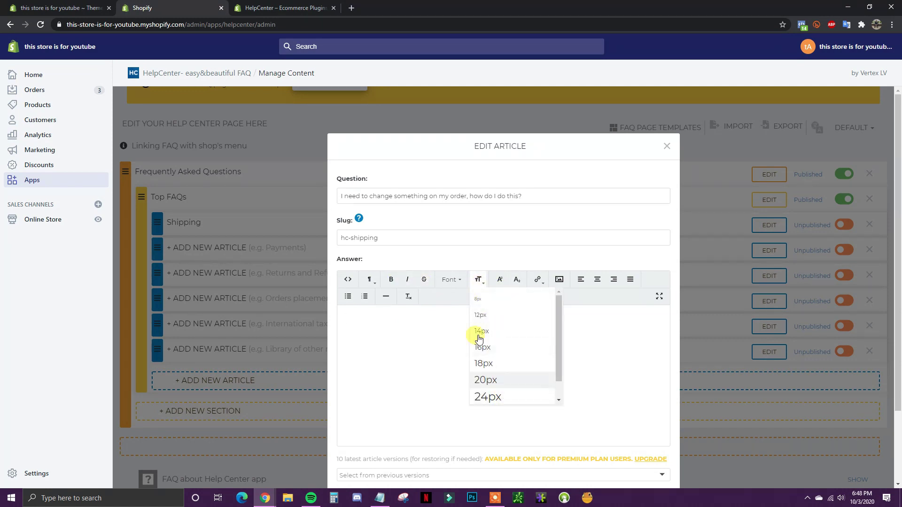
left_click(452, 296)
left_click(450, 280)
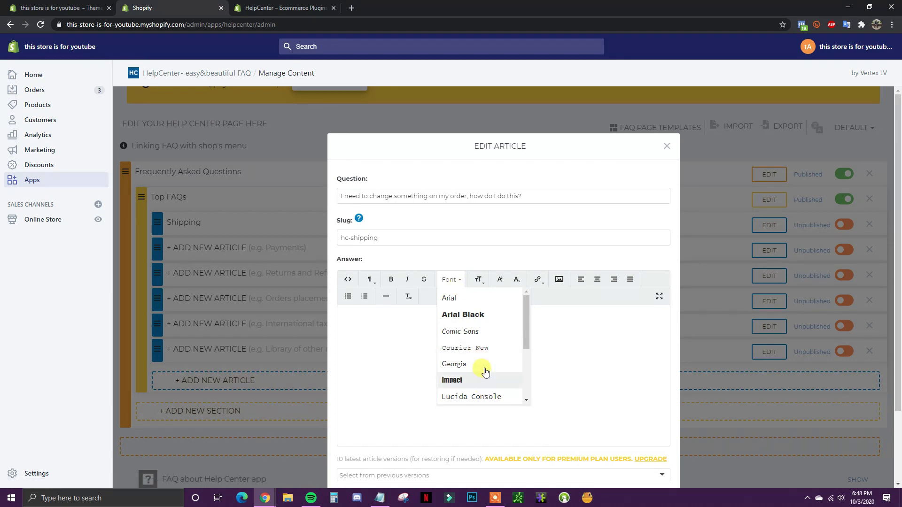
scroll(483, 371, "down", 3)
scroll(483, 370, "up", 3)
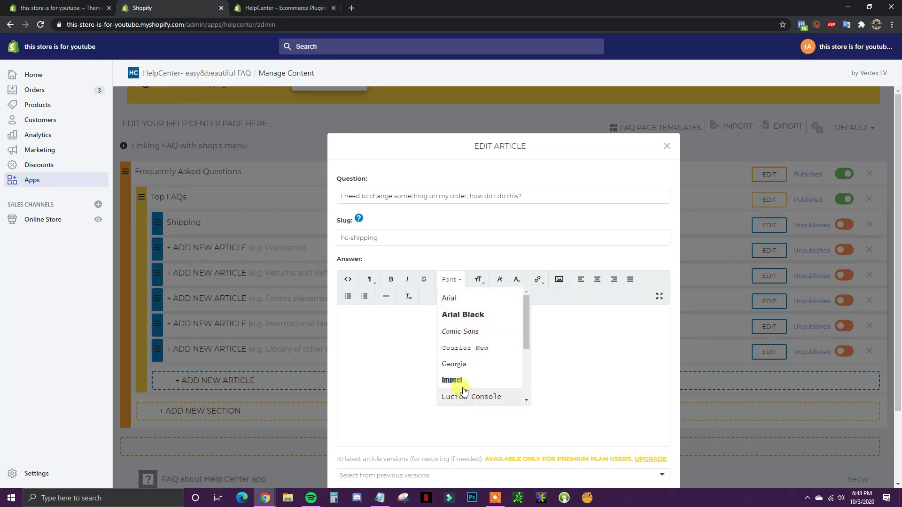
scroll(490, 372, "down", 3)
scroll(493, 373, "up", 3)
Write "You can change your order by doing {this}" as the answer, and save and publish the article.
left_click(427, 301)
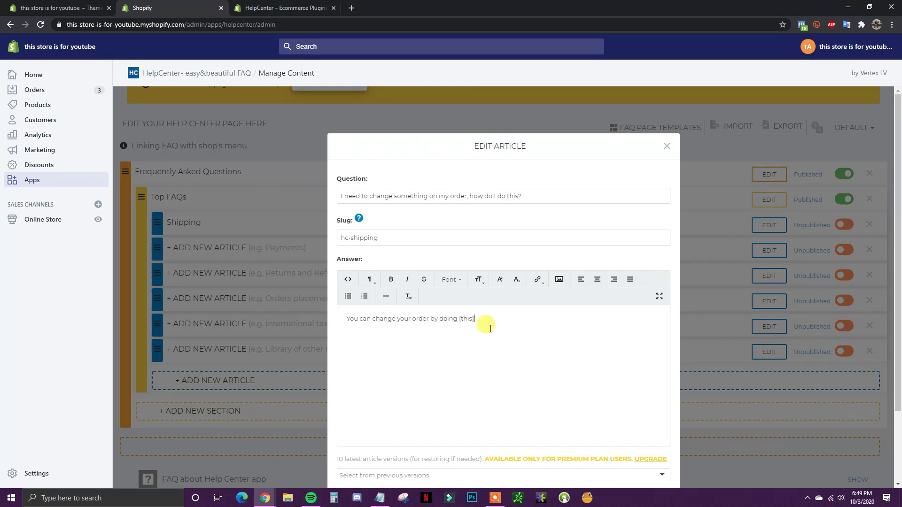
scroll(578, 387, "down", 2)
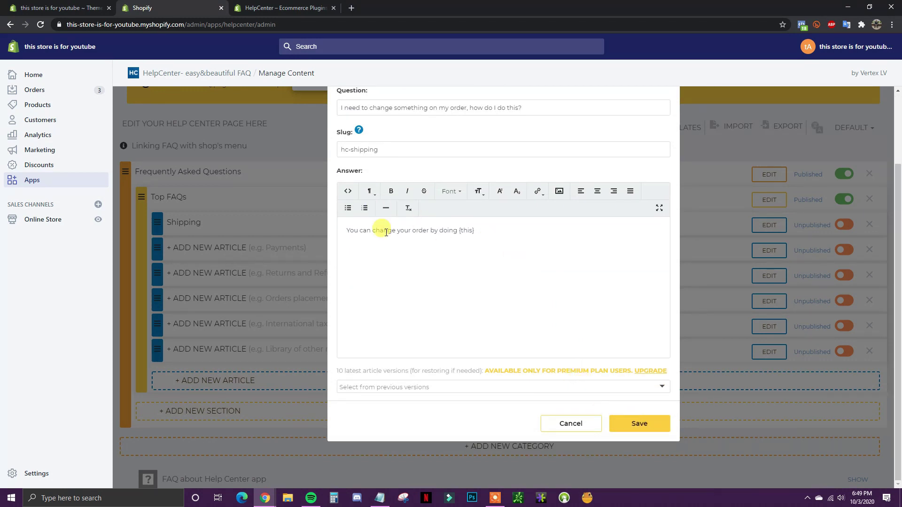
left_click(637, 424)
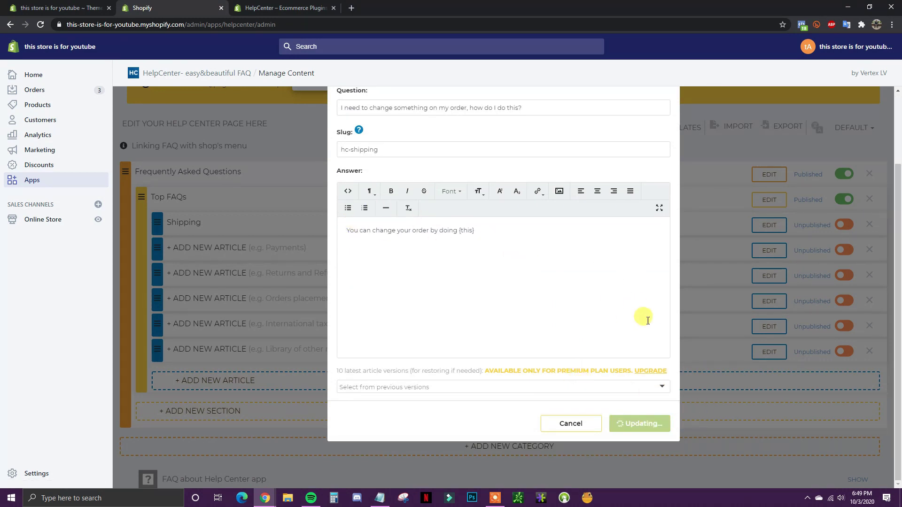
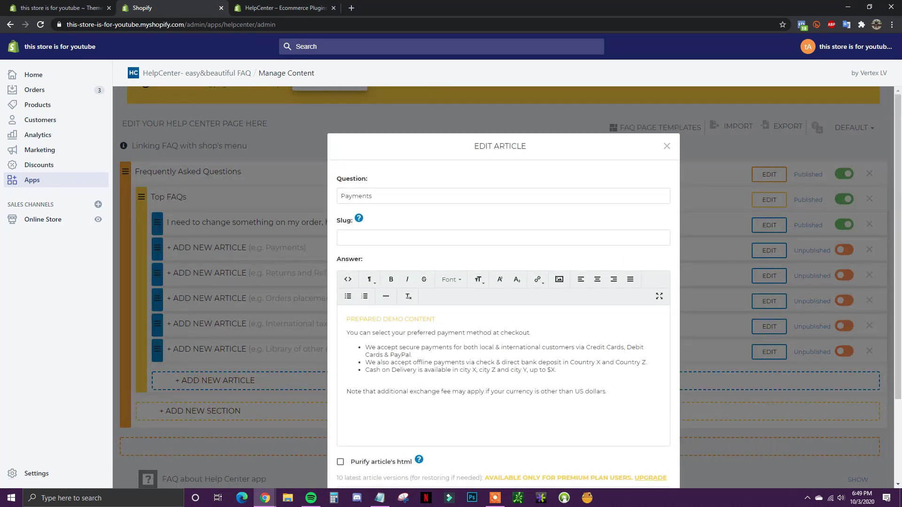
Set the Payments article's question to "> Where can I track my order?" and clear its demo answer through the HTML code view.
key("alt+Tab")
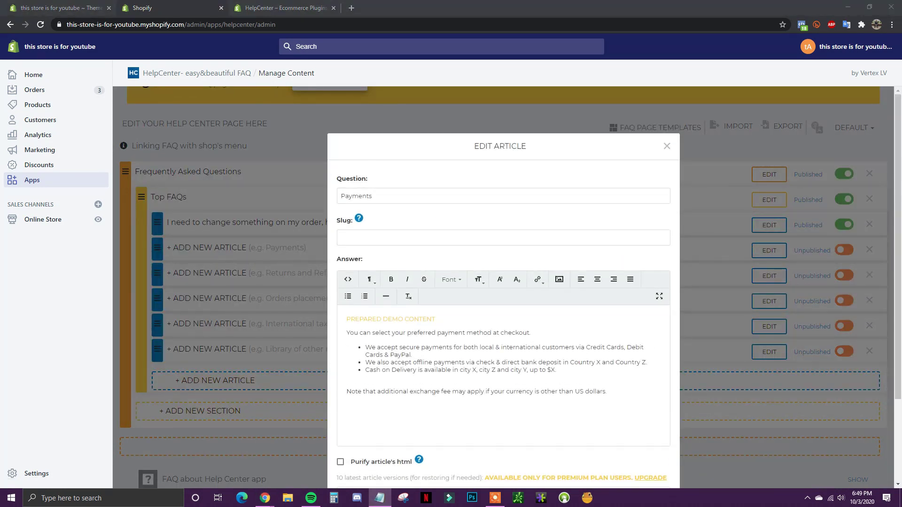
left_click_drag(379, 196, 309, 193)
type("> Where can I track my order?")
left_click(347, 280)
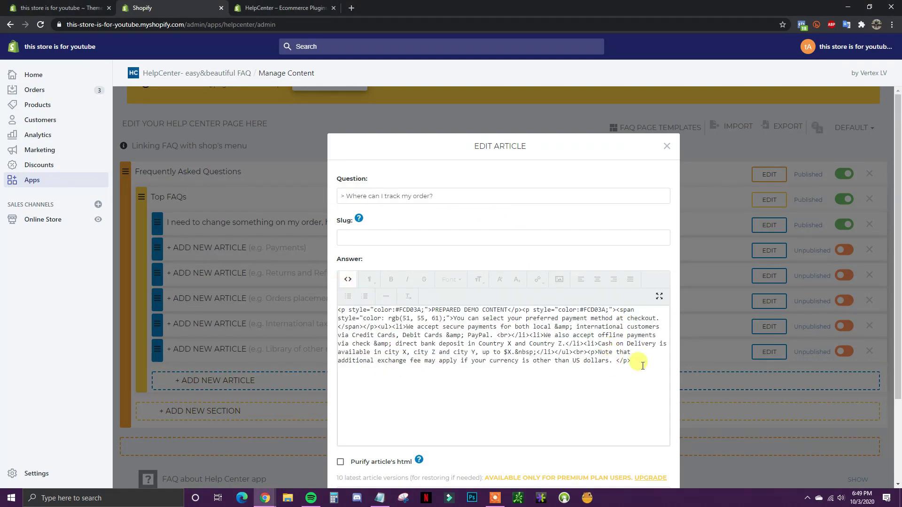
left_click_drag(642, 366, 338, 309)
key("BackSpace")
left_click(348, 280)
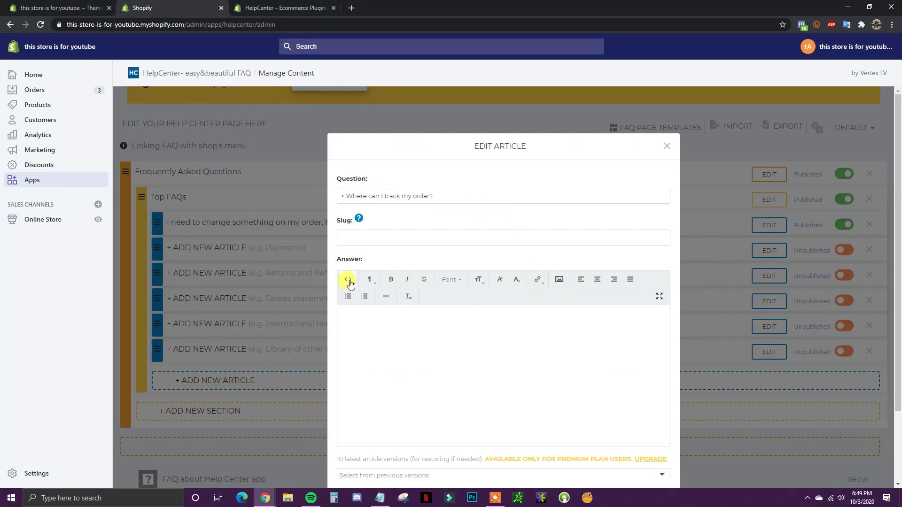
left_click(401, 331)
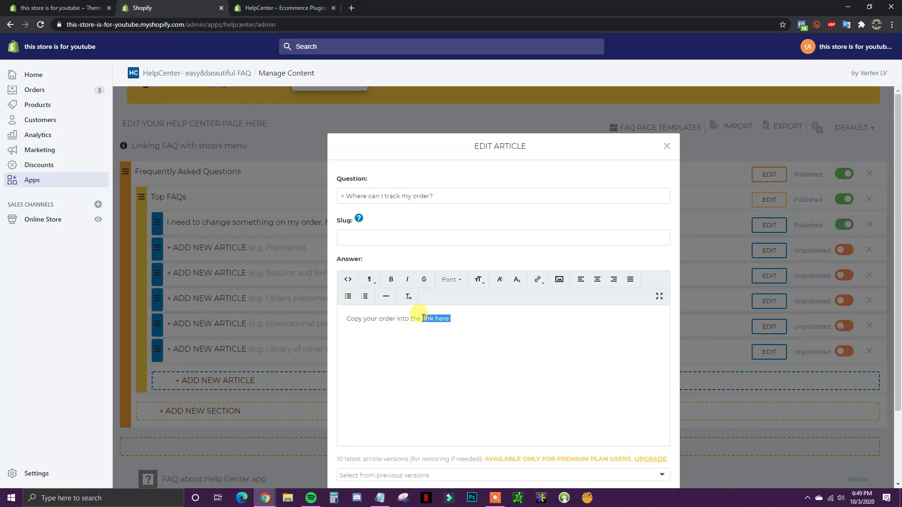
left_click(539, 280)
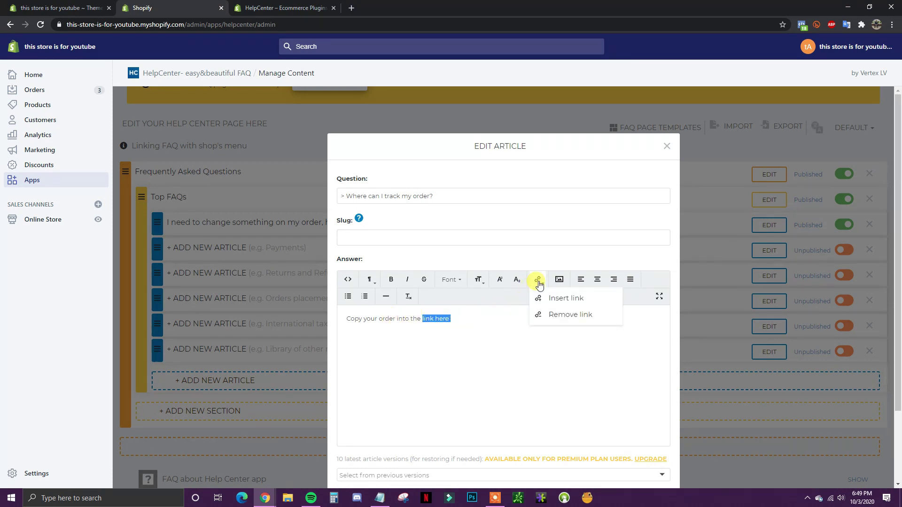
left_click(557, 300)
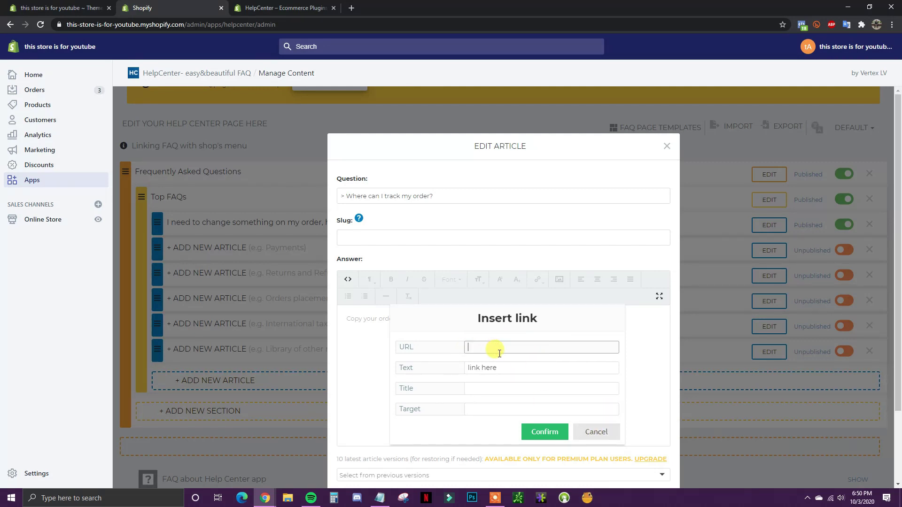
left_click_drag(65, 25, 182, 24)
key("ctrl+c")
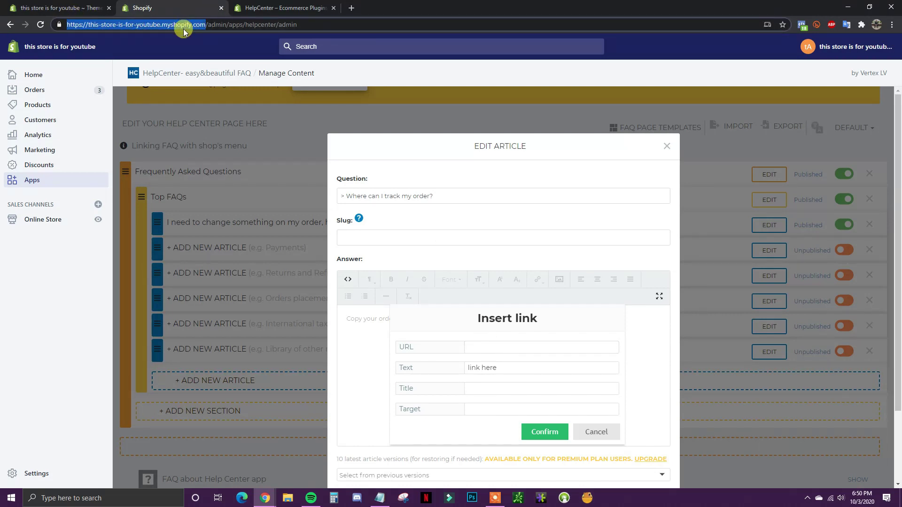
left_click(467, 346)
key("ctrl+v")
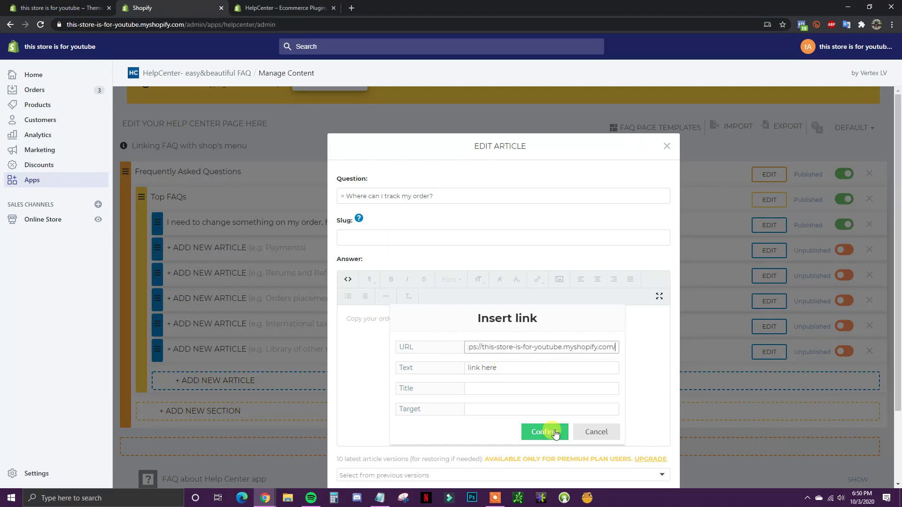
left_click(544, 432)
Save the order tracking article and publish it.
scroll(618, 433, "down", 2)
left_click(618, 433)
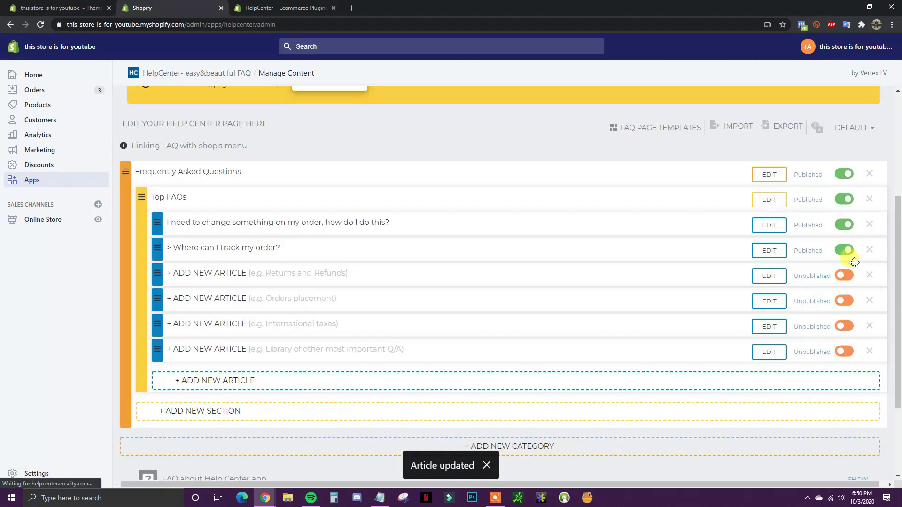
left_click(844, 250)
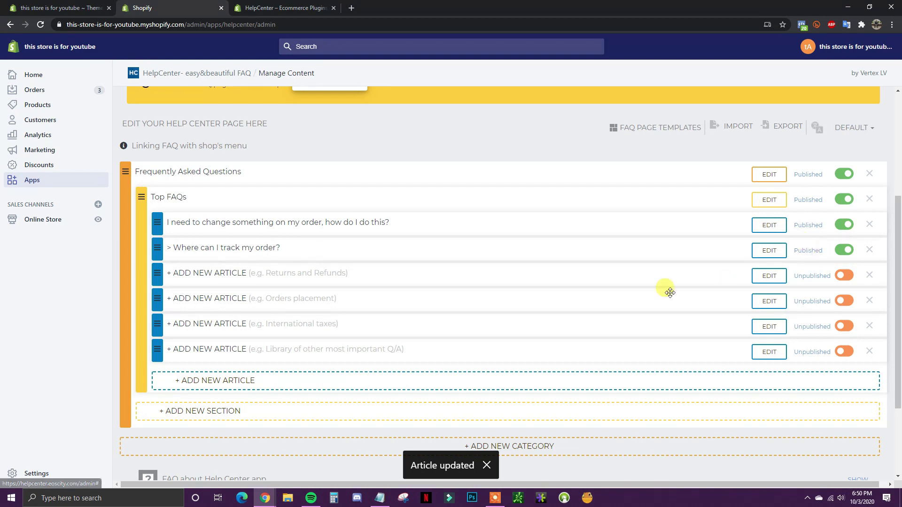
Open the Returns and Refunds article and set its question to "> Do you ship to my country?".
left_click(770, 277)
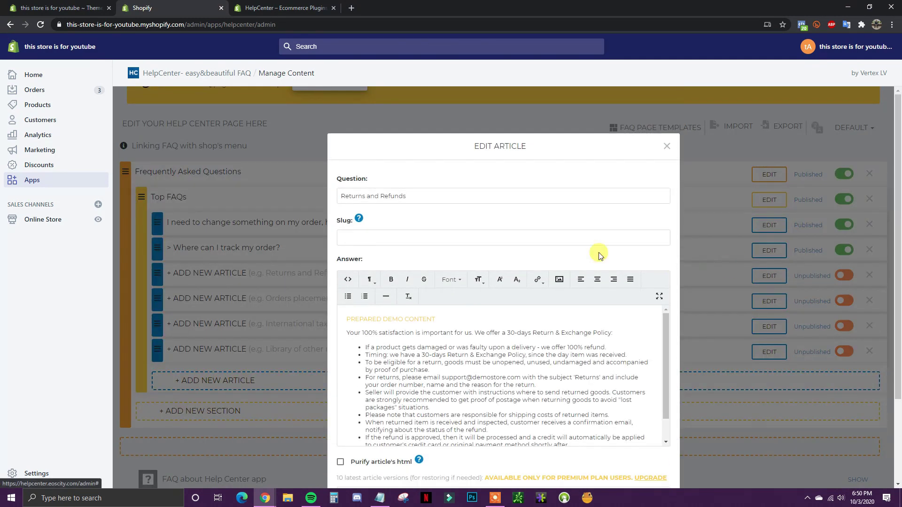
key("alt+Tab")
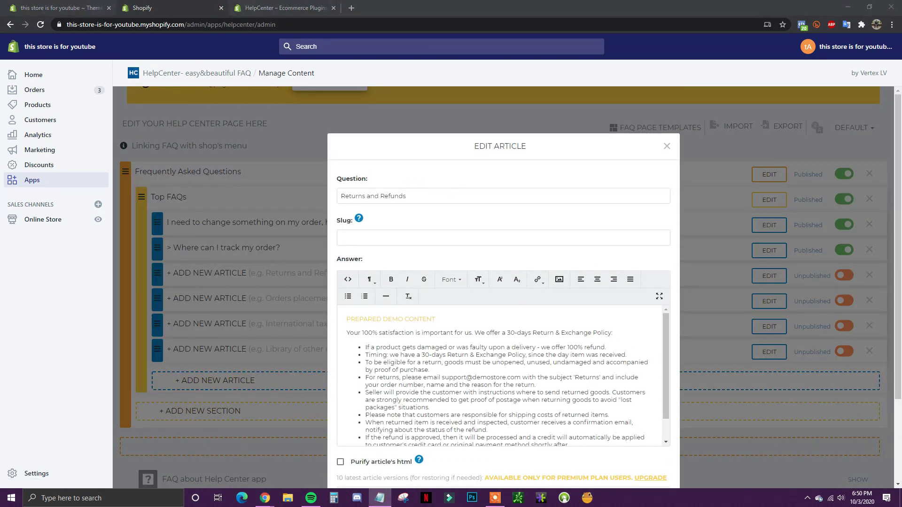
left_click_drag(406, 196, 341, 196)
type("> Do you ship to my country?")
Replace the demo answer's HTML with "We ship to the following countries" and dotted placeholder lines, and save and publish the article.
left_click(348, 279)
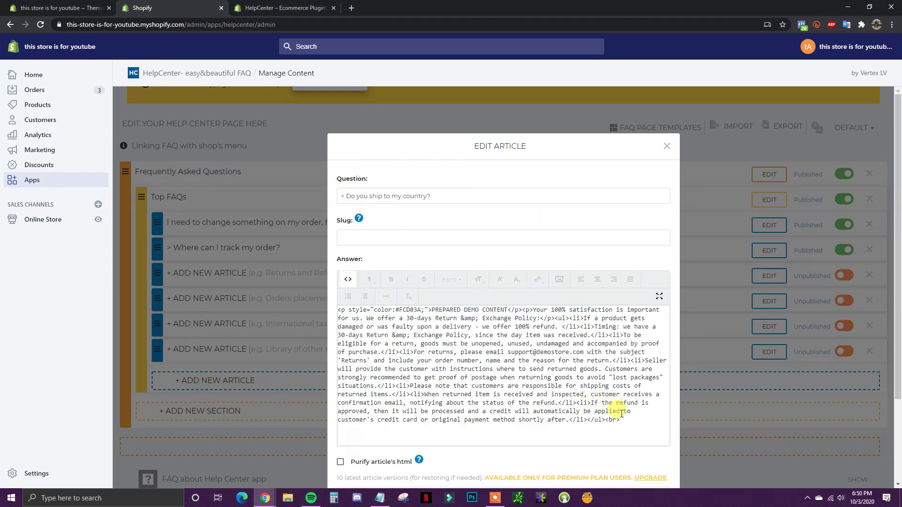
key("ctrl+a")
key("BackSpace")
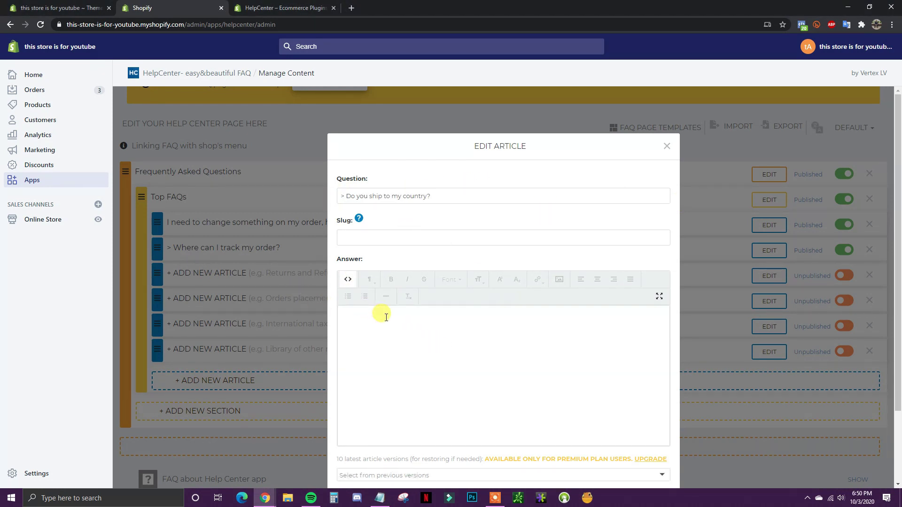
scroll(537, 354, "down", 2)
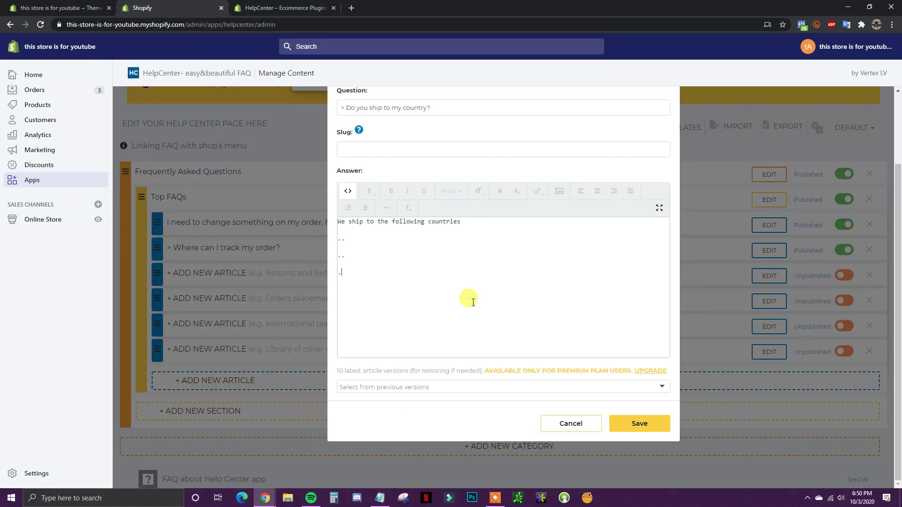
left_click(648, 425)
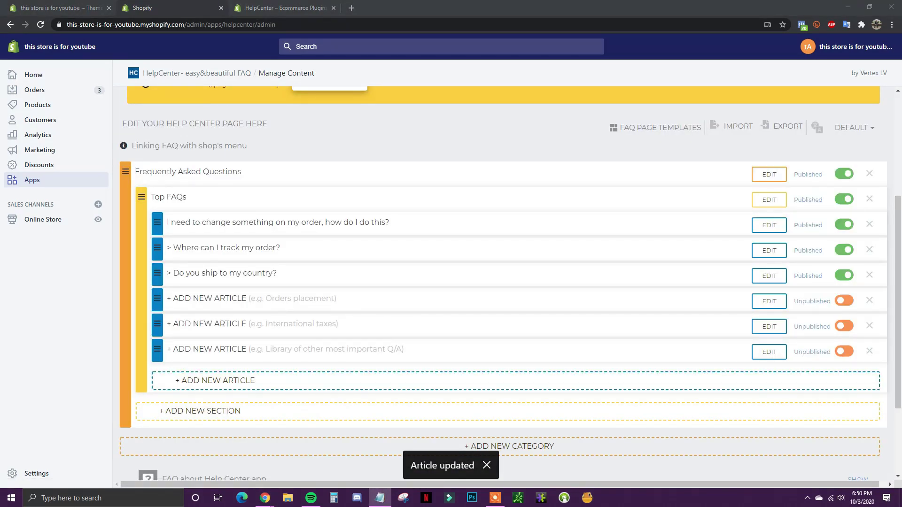
Open the Orders placement article and set its question to "> What forms of payments do you accept?".
left_click(769, 301)
left_click_drag(397, 196, 323, 196)
type("> What forms of payments do you accept?")
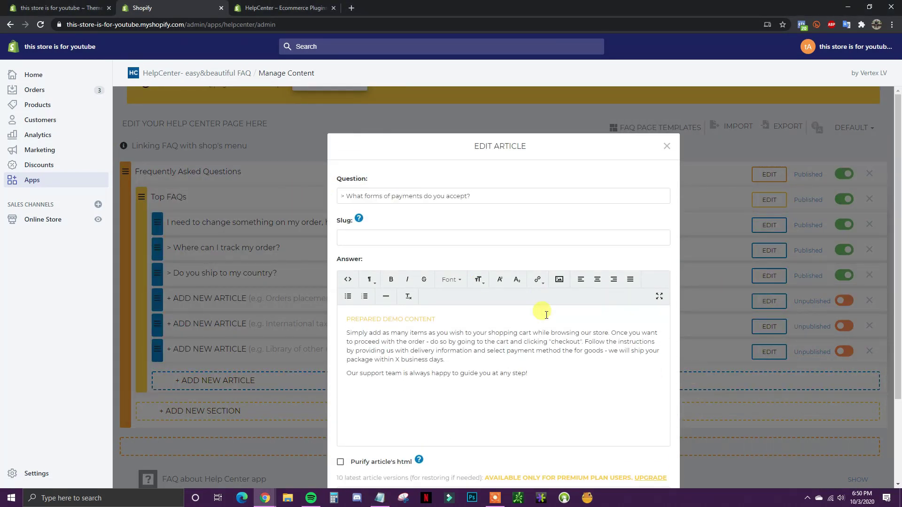
Replace the payments question's demo answer with a short placeholder text in the HTML code view, and save and publish the article.
left_click(348, 279)
left_click_drag(410, 363, 288, 294)
key("BackSpace")
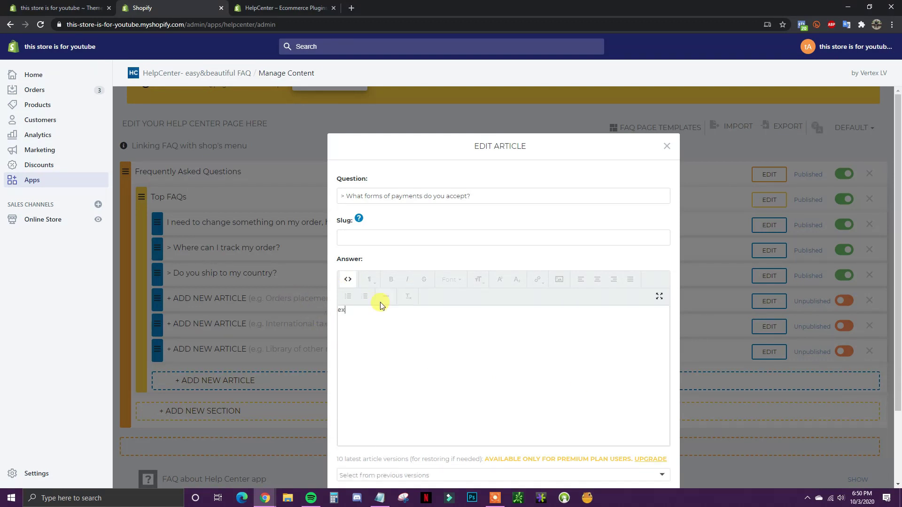
scroll(449, 310, "down", 2)
left_click(639, 423)
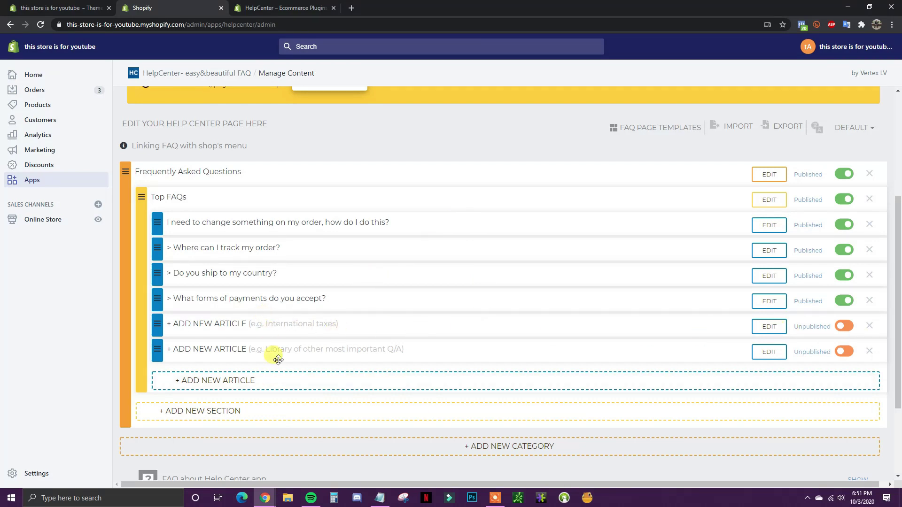
Check the form for adding another article, cancel it, and open the preview of the FAQ page.
left_click(212, 382)
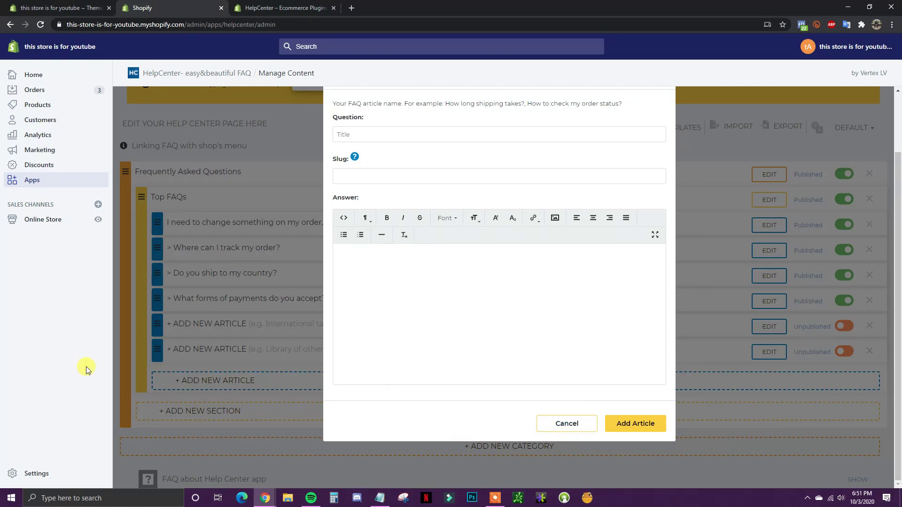
left_click(565, 423)
scroll(376, 395, "up", 4)
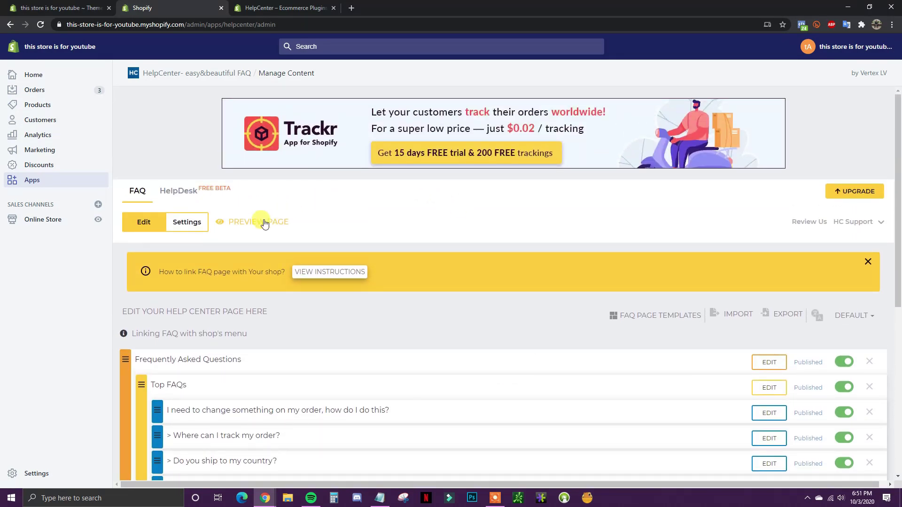
left_click(248, 226)
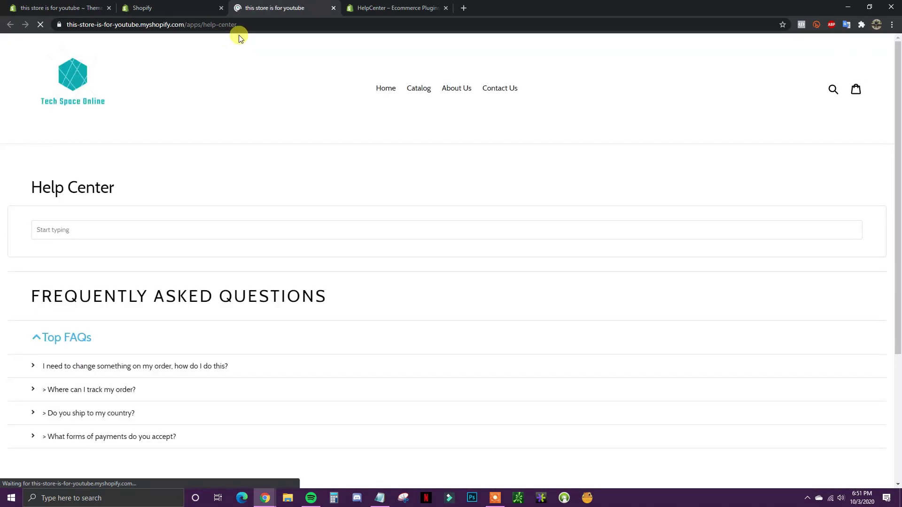
Expand and collapse the questions under Top FAQs on the preview page to check their answers.
scroll(345, 157, "down", 1)
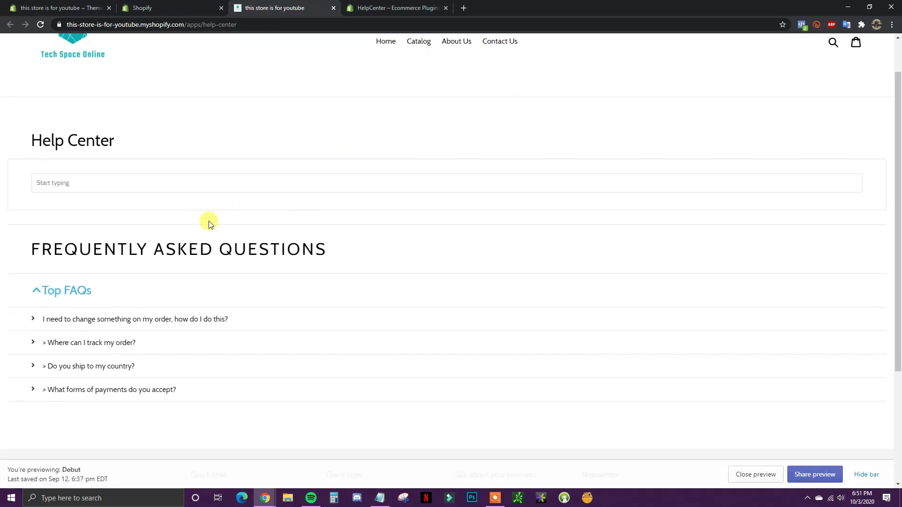
left_click_drag(354, 242, 4, 246)
left_click(100, 246)
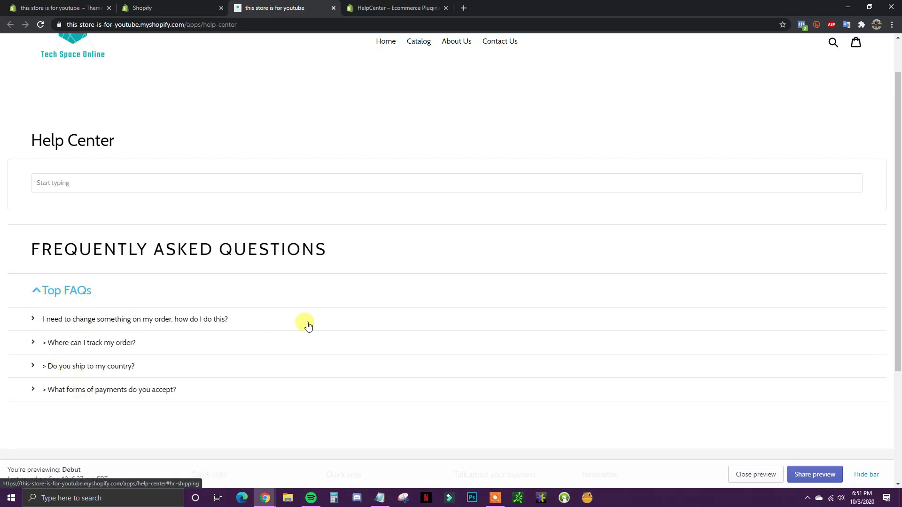
left_click(65, 320)
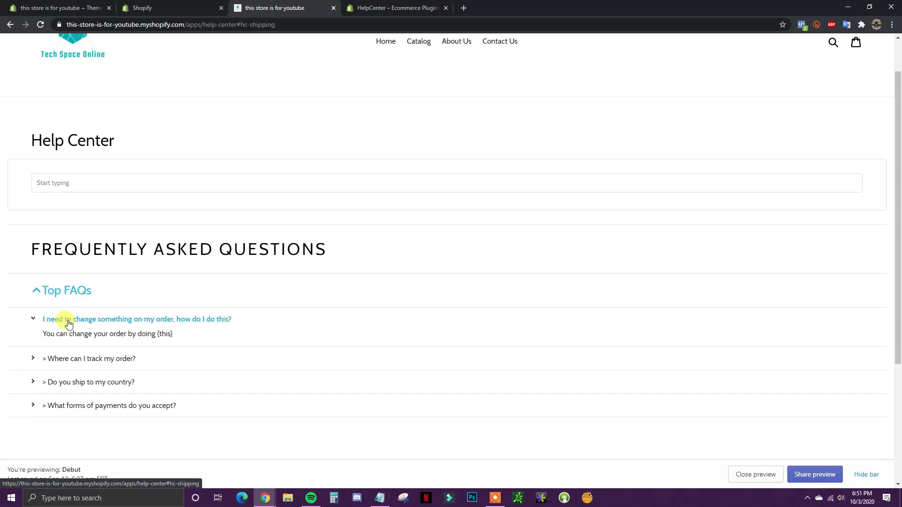
left_click(192, 319)
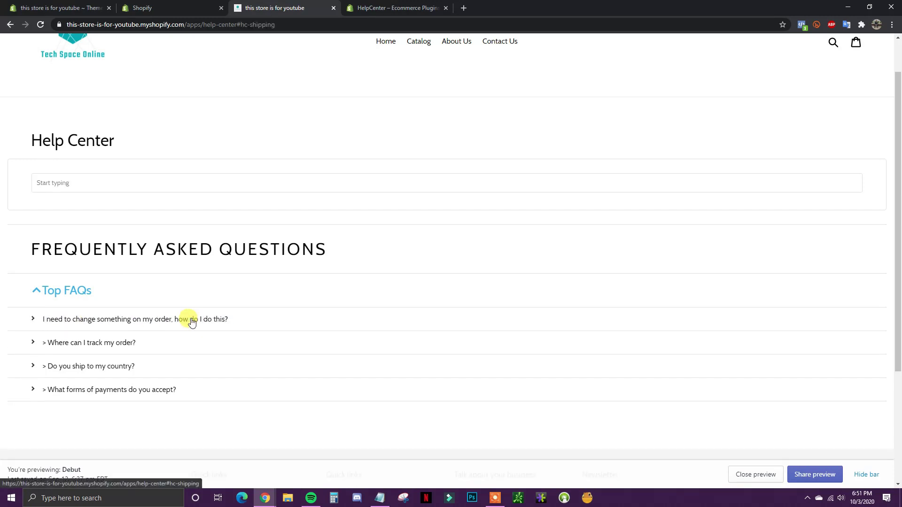
left_click(97, 344)
left_click(89, 345)
left_click(115, 366)
left_click(100, 405)
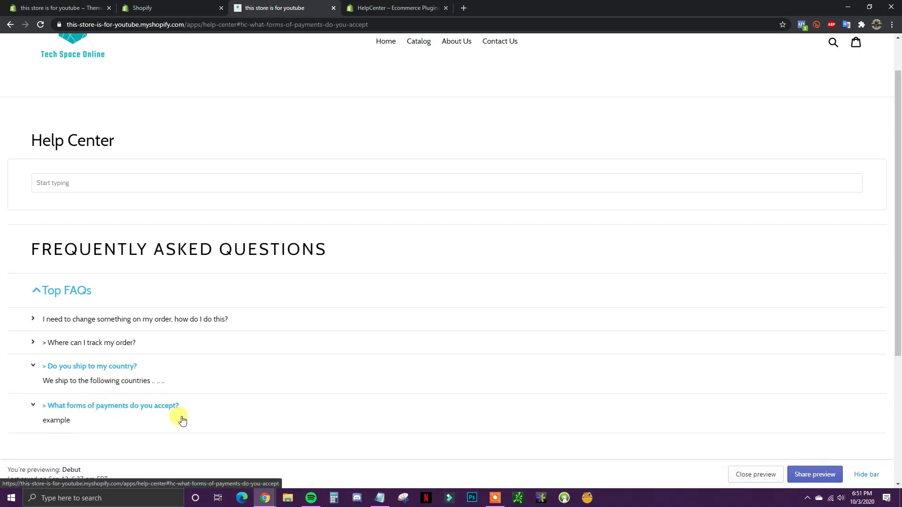
left_click(101, 406)
left_click(90, 366)
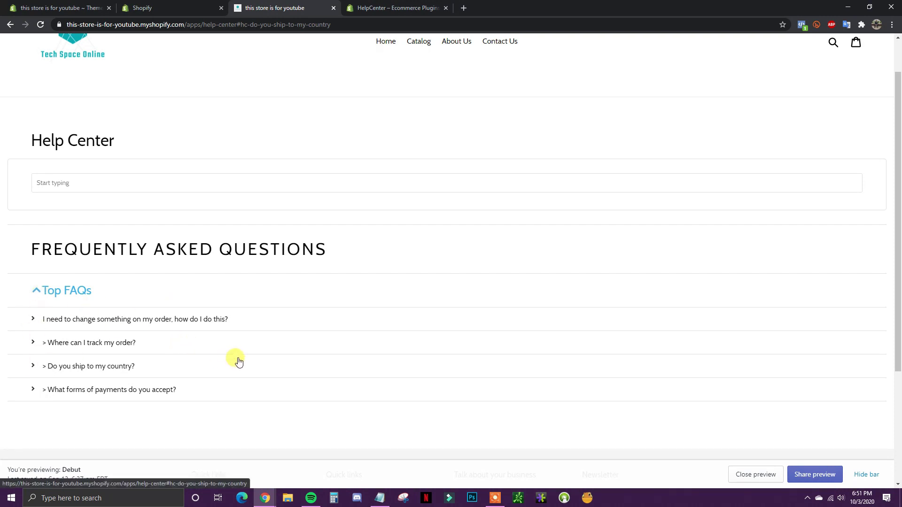
Look over the Help Center title, search bar and question list on the previewed FAQ page.
scroll(266, 334, "down", 3)
scroll(265, 323, "up", 3)
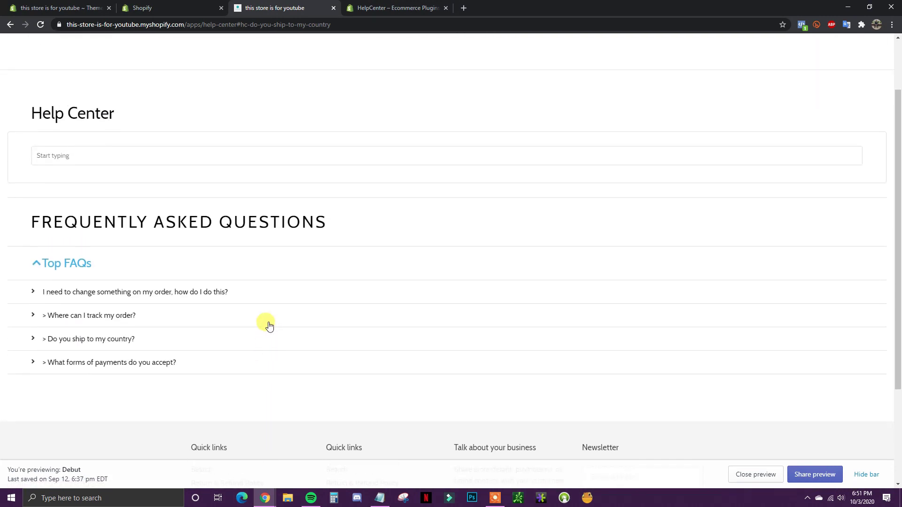
left_click_drag(117, 148, 51, 141)
left_click(172, 173)
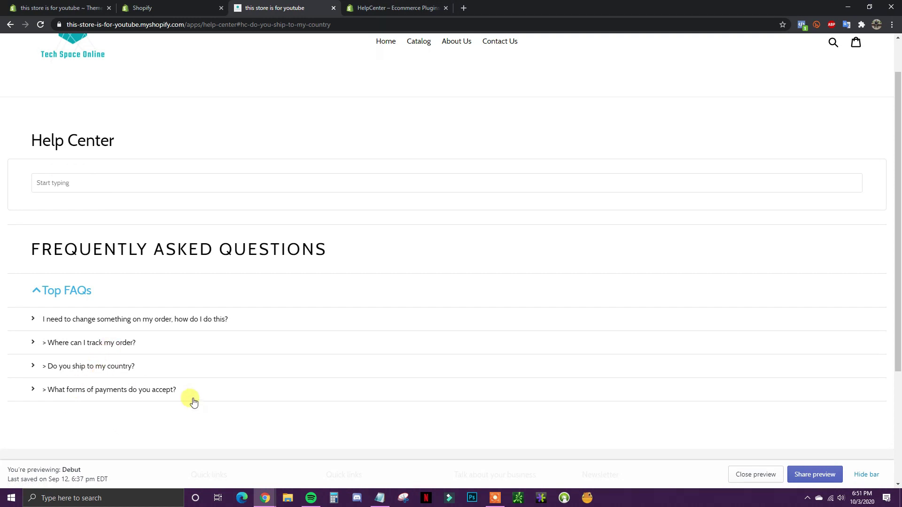
scroll(110, 379, "down", 1)
scroll(221, 311, "up", 1)
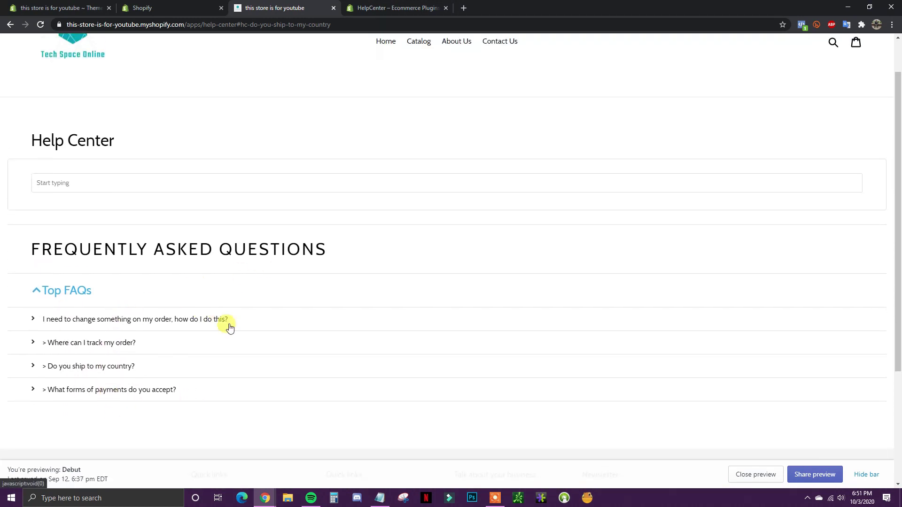
Return to the HelpCenter admin and open the FAQ settings at the Style title and colour options.
left_click(180, 4)
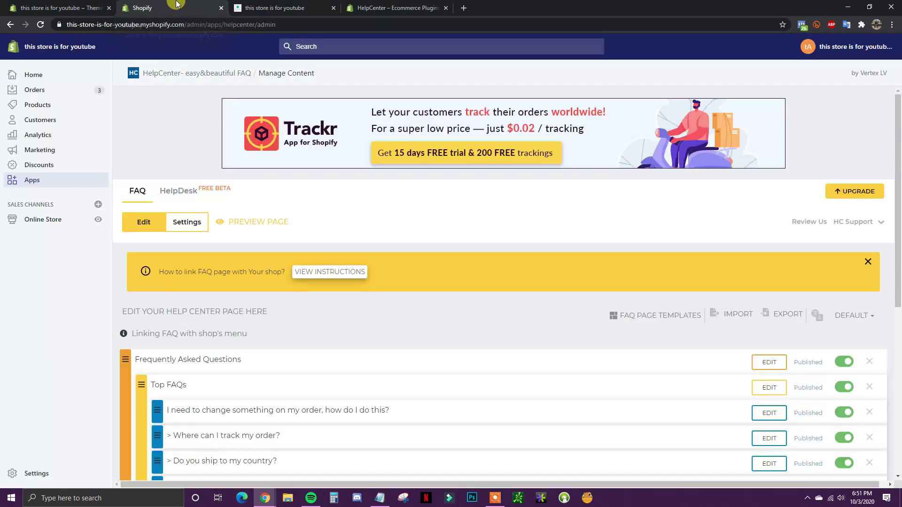
left_click(187, 227)
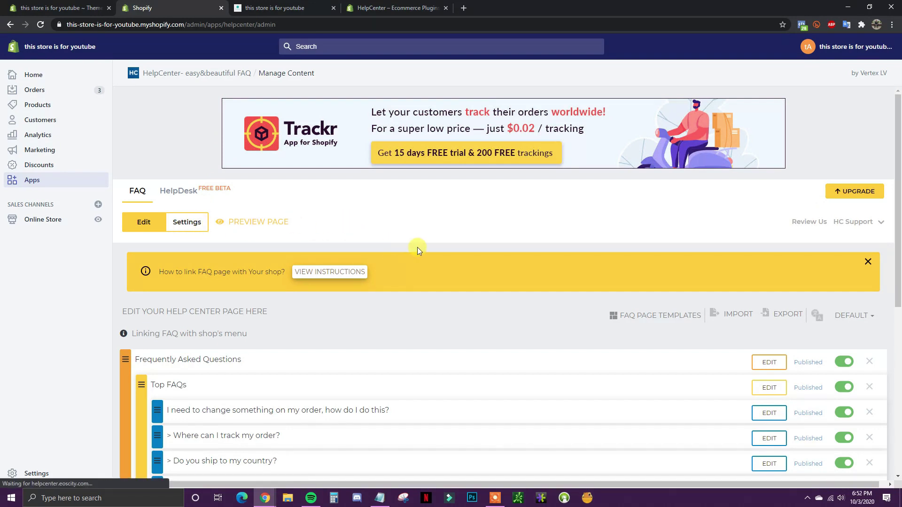
left_click(204, 223)
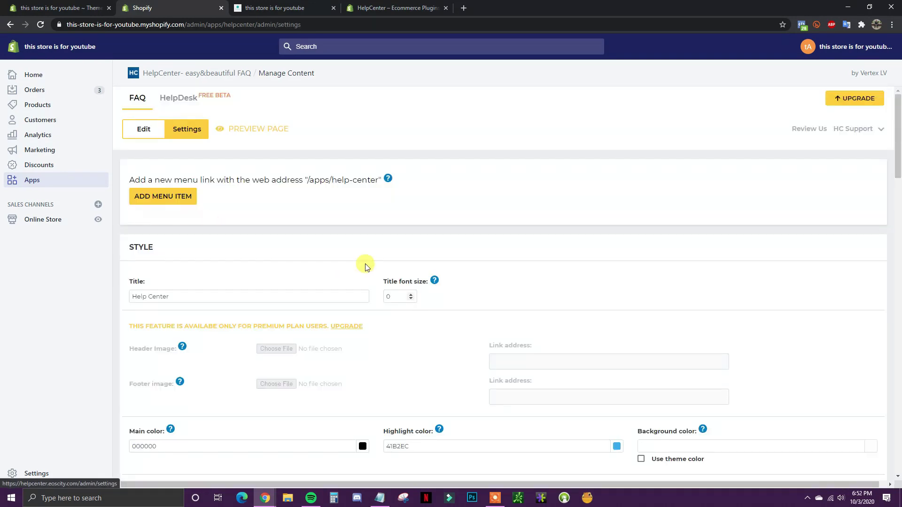
scroll(526, 292, "down", 4)
scroll(427, 281, "up", 2)
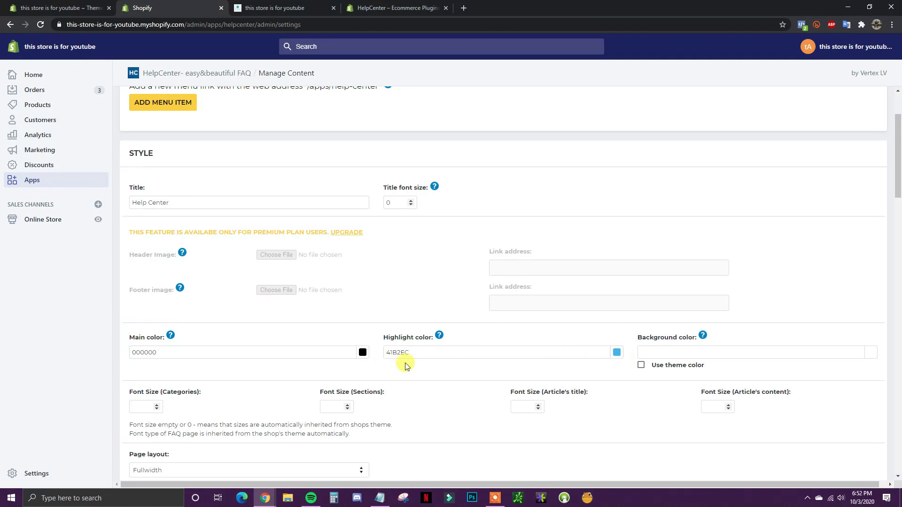
Compare the main, highlight and background colour settings with the headings and text on the FAQ preview page.
left_click(277, 5)
left_click_drag(334, 248, 149, 249)
left_click(160, 248)
left_click(184, 4)
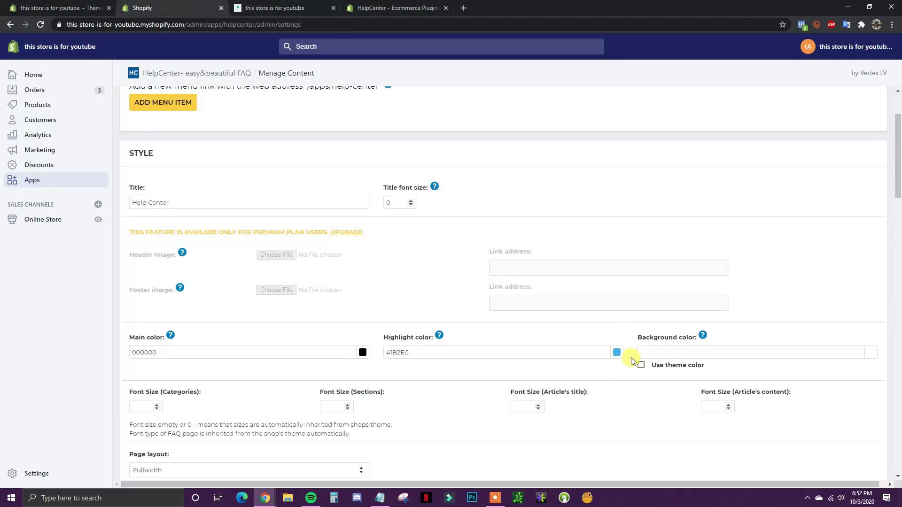
left_click(287, 4)
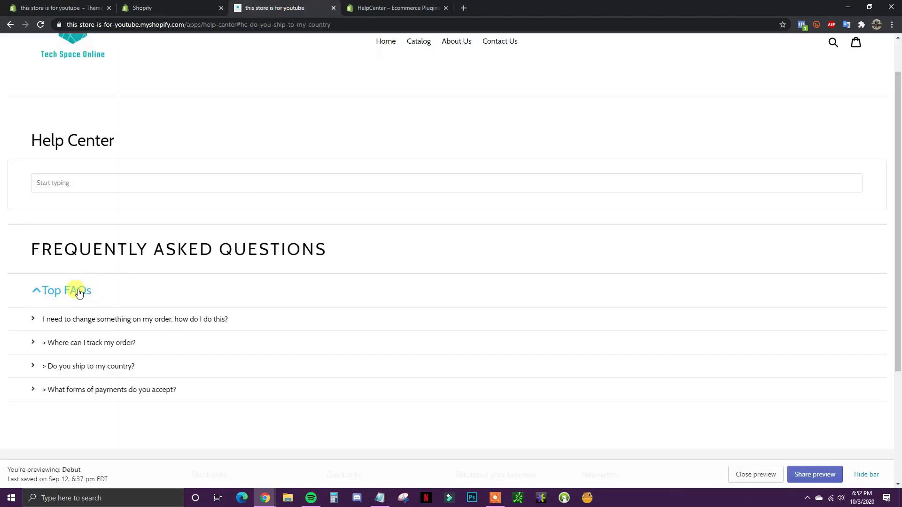
scroll(342, 336, "up", 1)
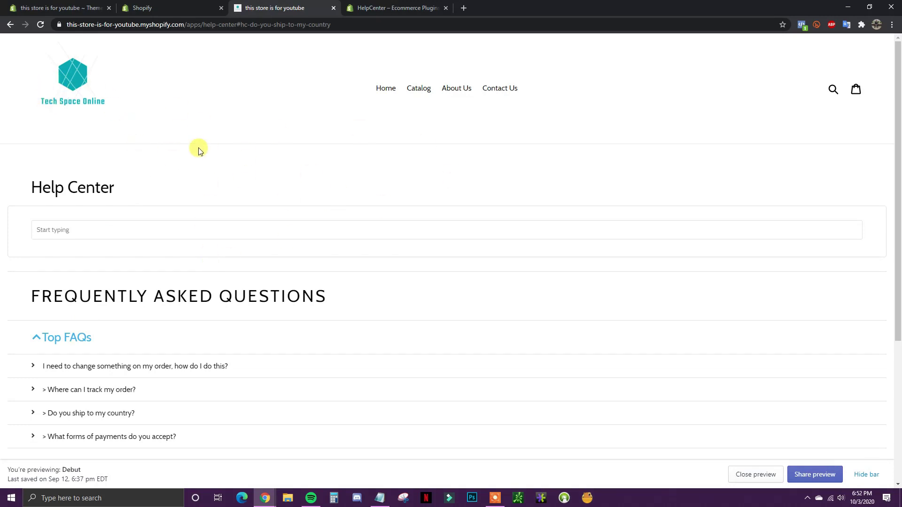
Turn off the search bar in the FAQ page's content settings and save the settings.
left_click(158, 6)
scroll(475, 274, "down", 4)
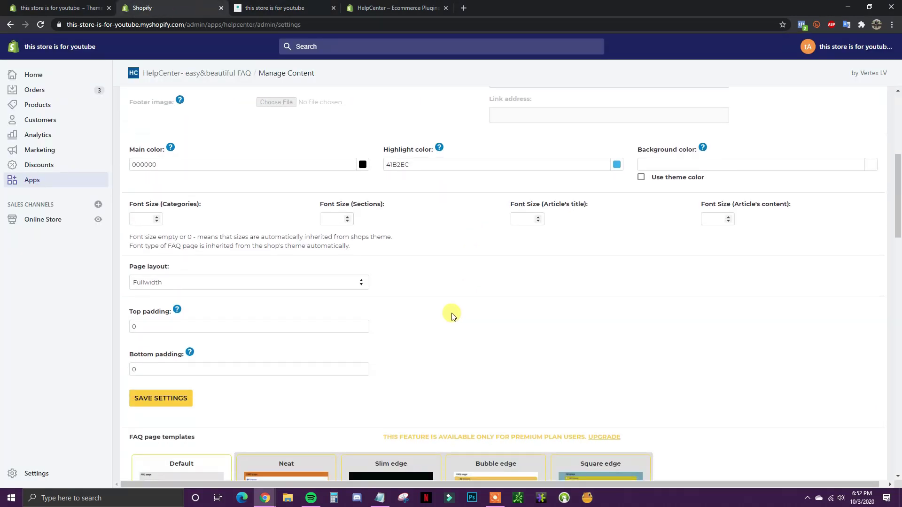
scroll(442, 275, "down", 7)
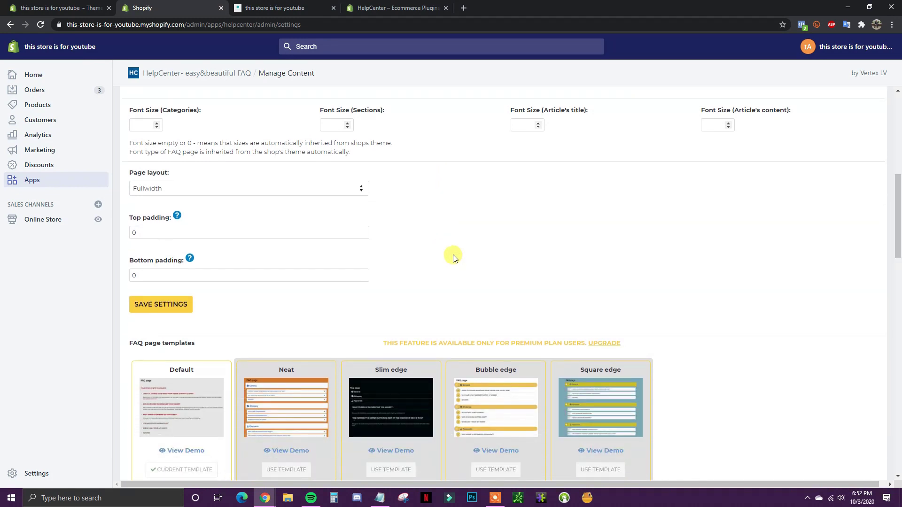
scroll(452, 251, "down", 2)
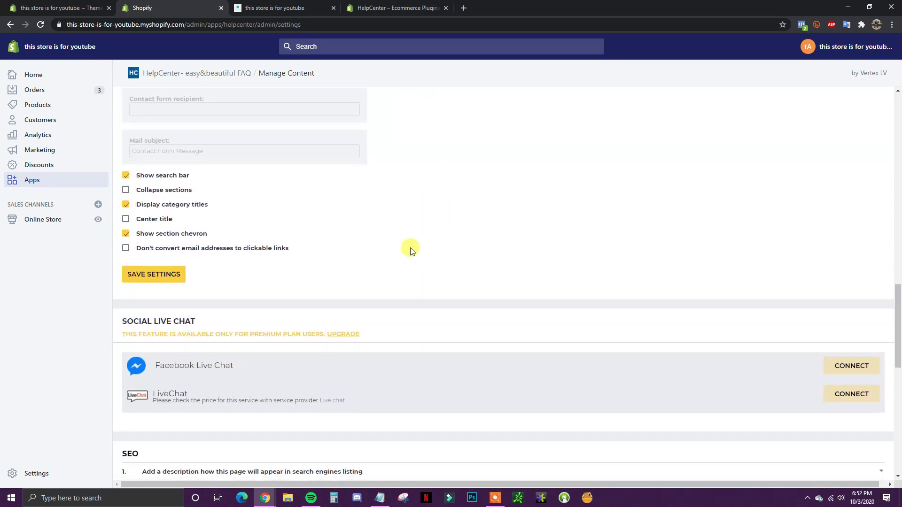
scroll(413, 249, "up", 1)
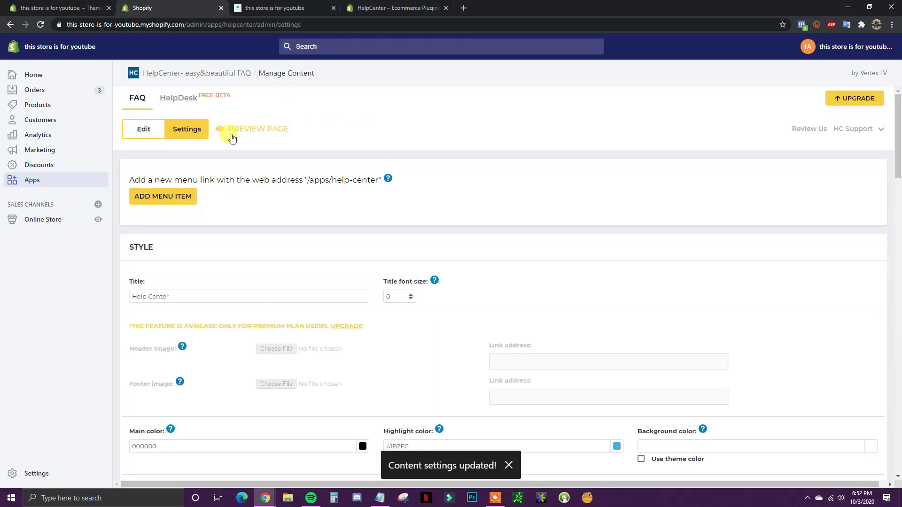
Preview the updated FAQ page, close the outdated preview, and close the new one after checking it.
left_click(234, 139)
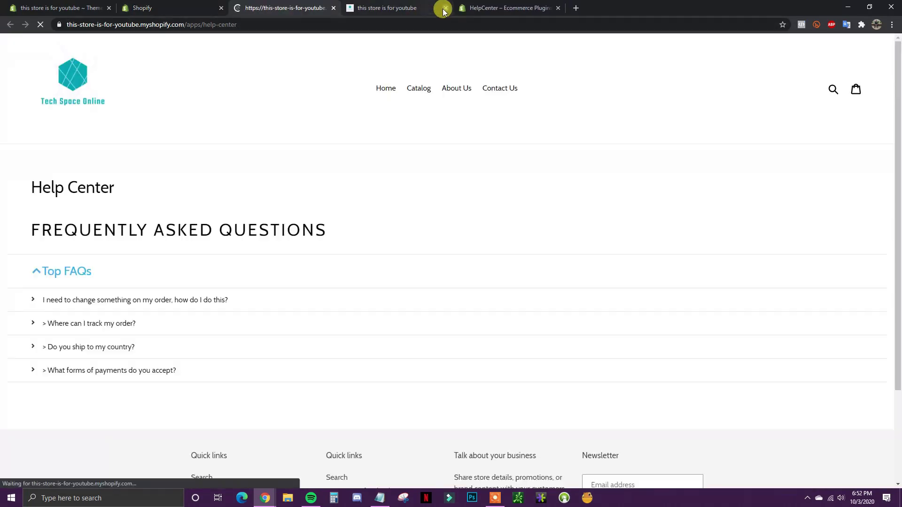
left_click(444, 8)
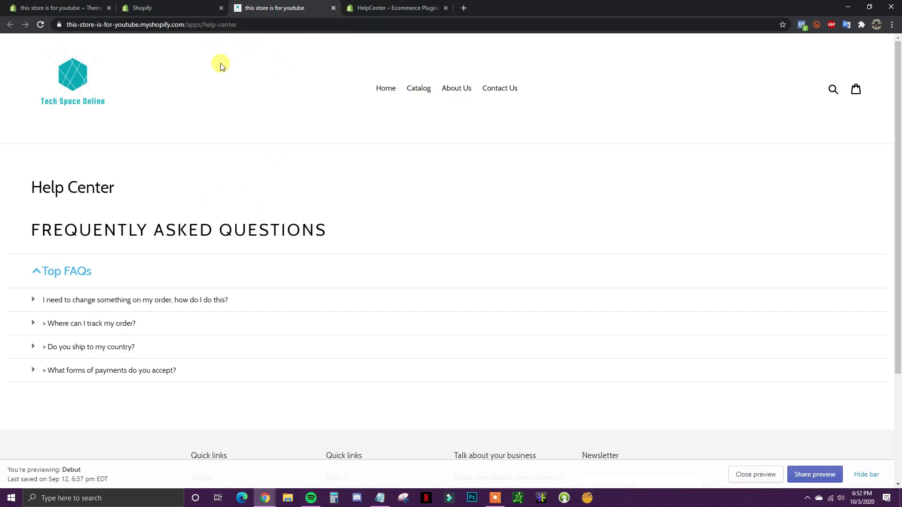
left_click(334, 8)
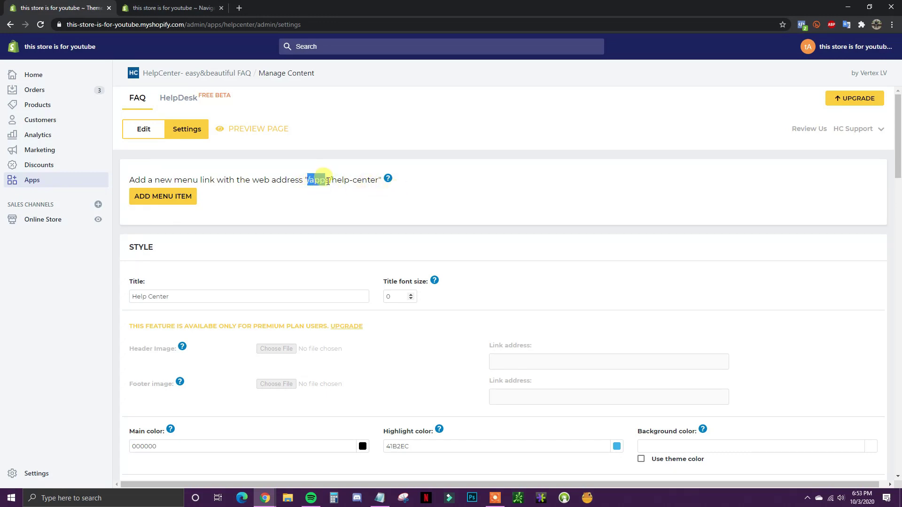
Copy the web address /apps/help-center from the FAQ settings and start a new item in the store's Main menu.
left_click_drag(326, 181, 368, 183)
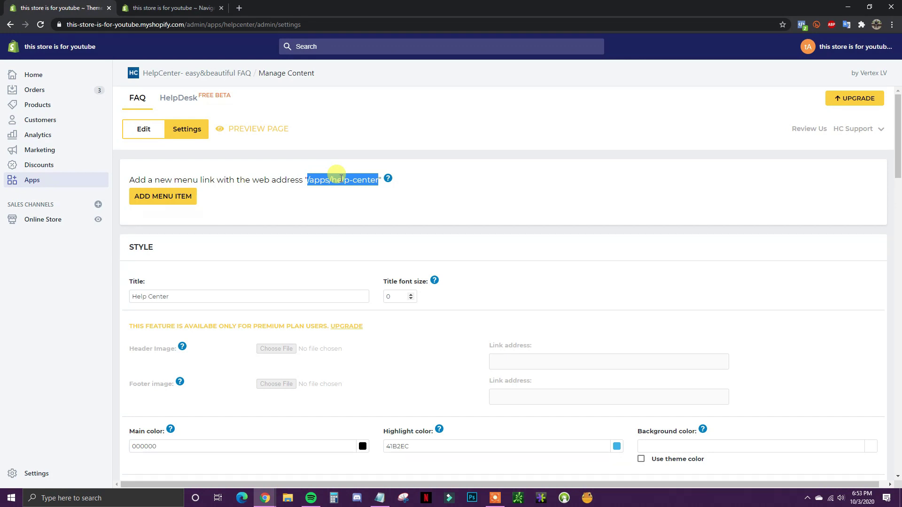
left_click(177, 196)
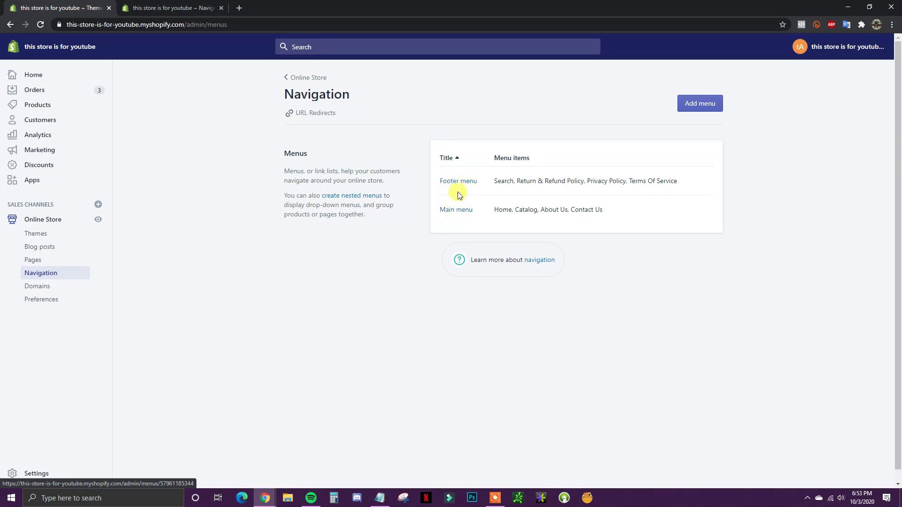
left_click(459, 210)
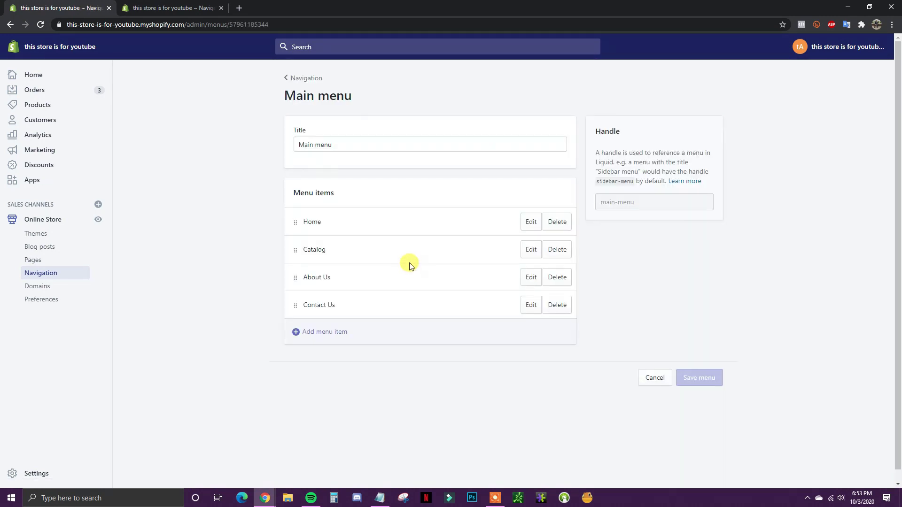
left_click(332, 339)
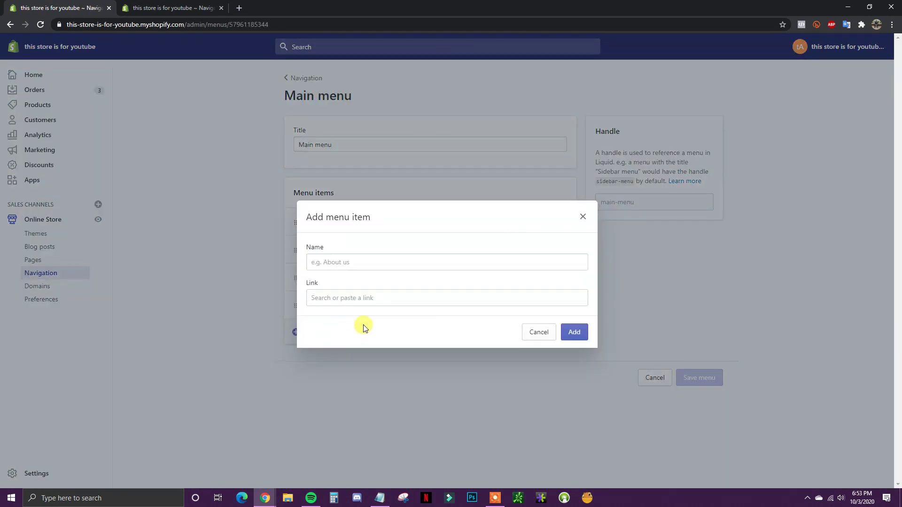
Name the menu item FAQs and try to add it with the link /apps/help-center.
left_click(365, 264)
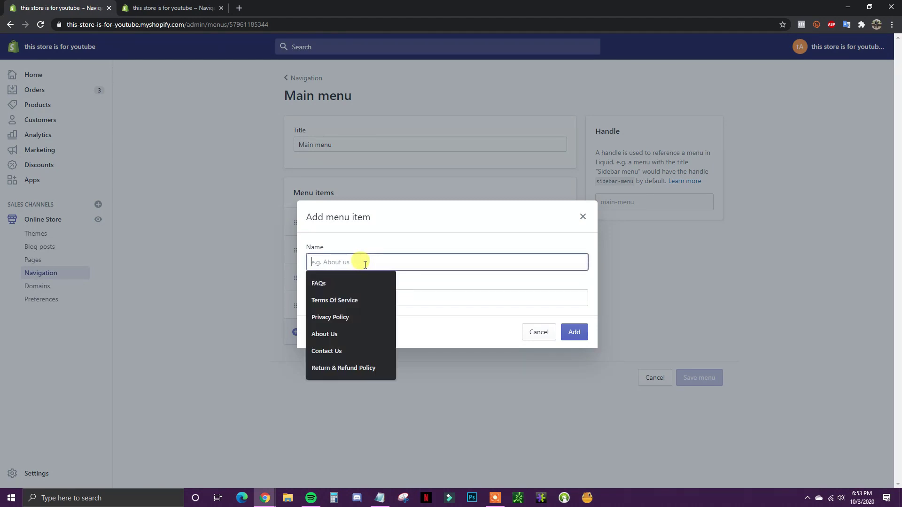
left_click(346, 283)
left_click(366, 299)
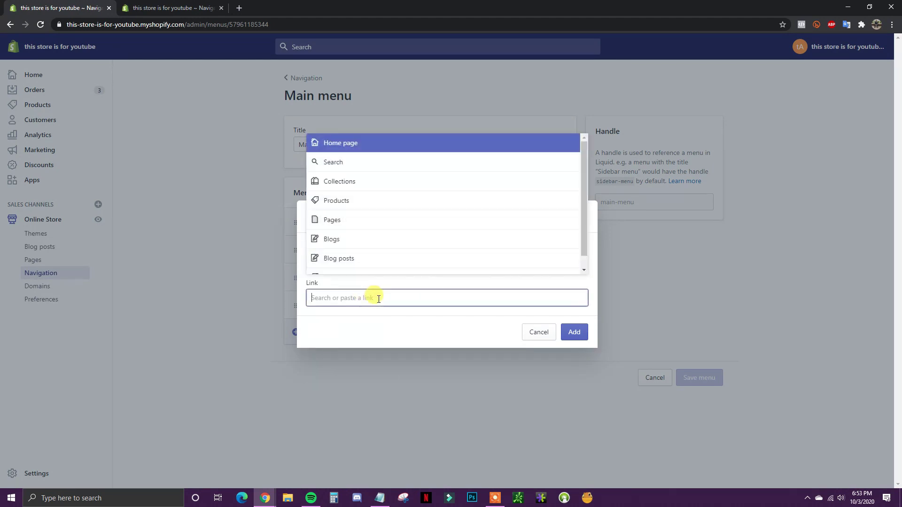
type("/apps/help-center")
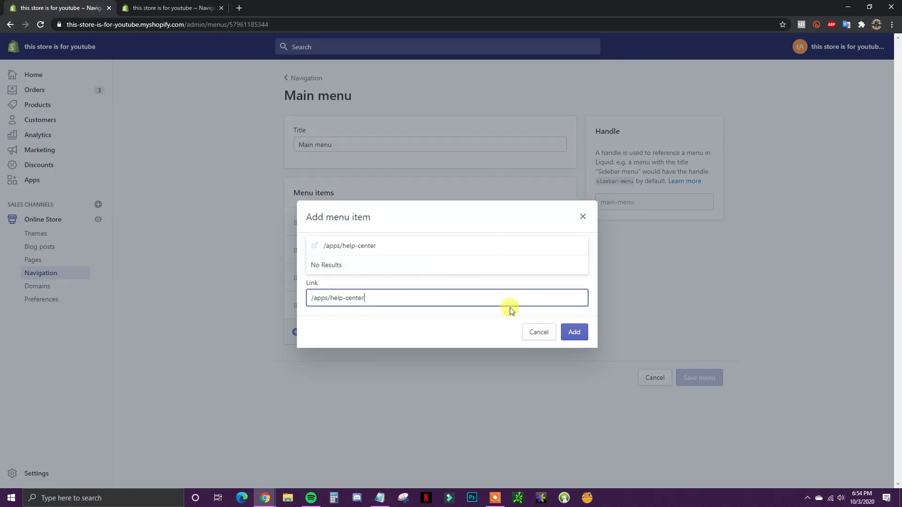
left_click(583, 334)
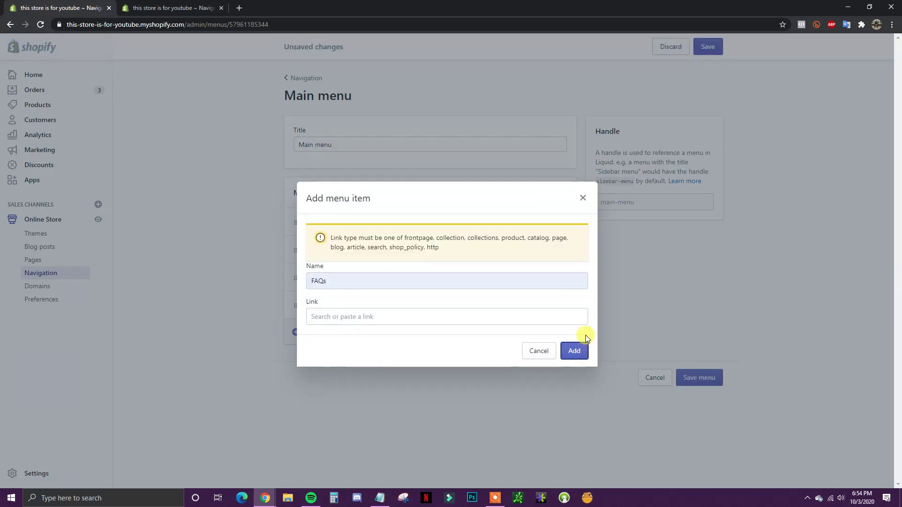
Enter /apps/help-center as the FAQs item's link, choose the suggested address, and add the item.
left_click(374, 314)
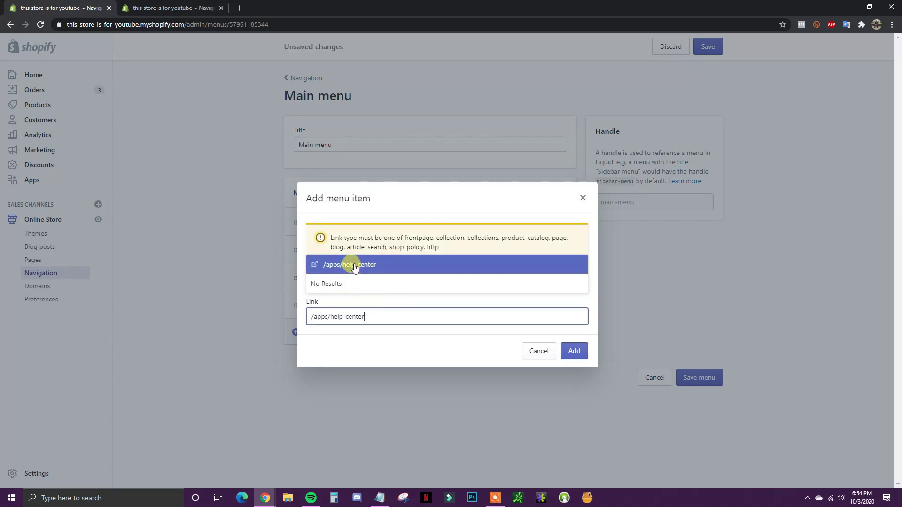
left_click(352, 264)
left_click(572, 351)
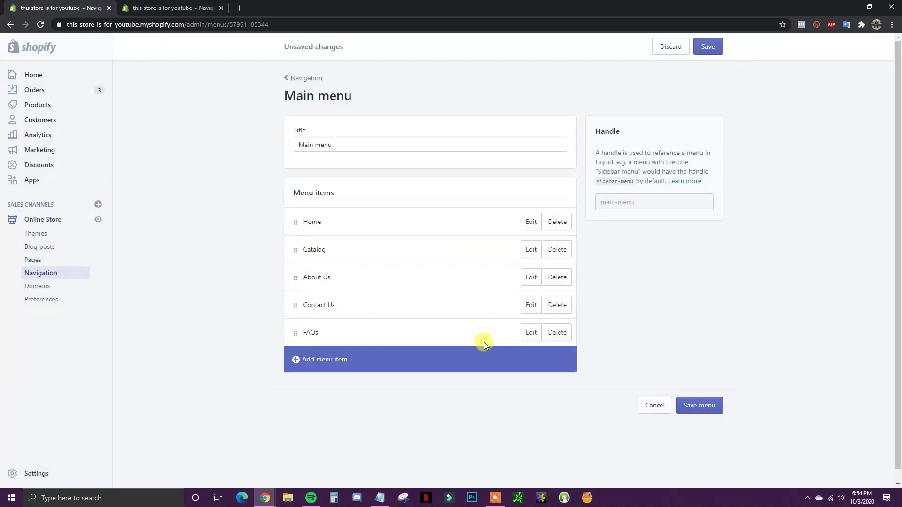
Save the Main menu and view the online store.
left_click(706, 406)
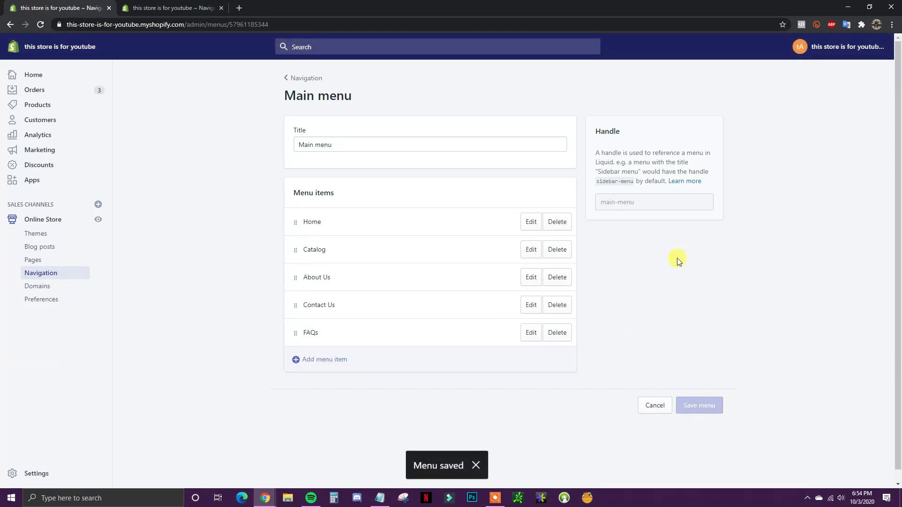
left_click(98, 222)
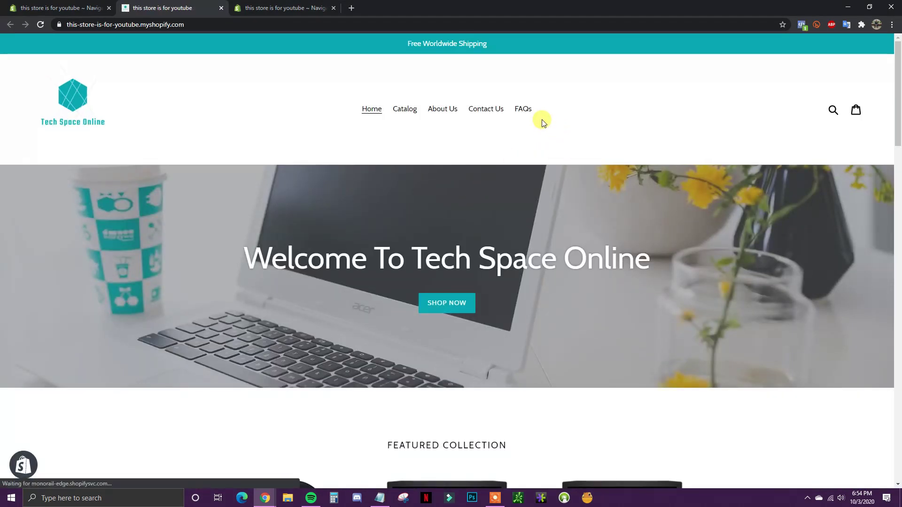
Open the FAQs page from the store's menu and expand all four questions to check their answers.
left_click(524, 110)
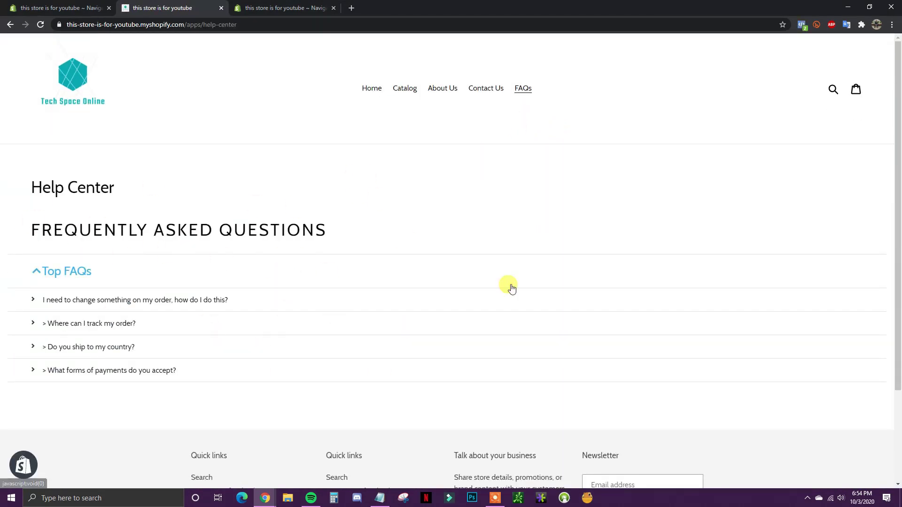
left_click(126, 325)
left_click(120, 366)
left_click(131, 402)
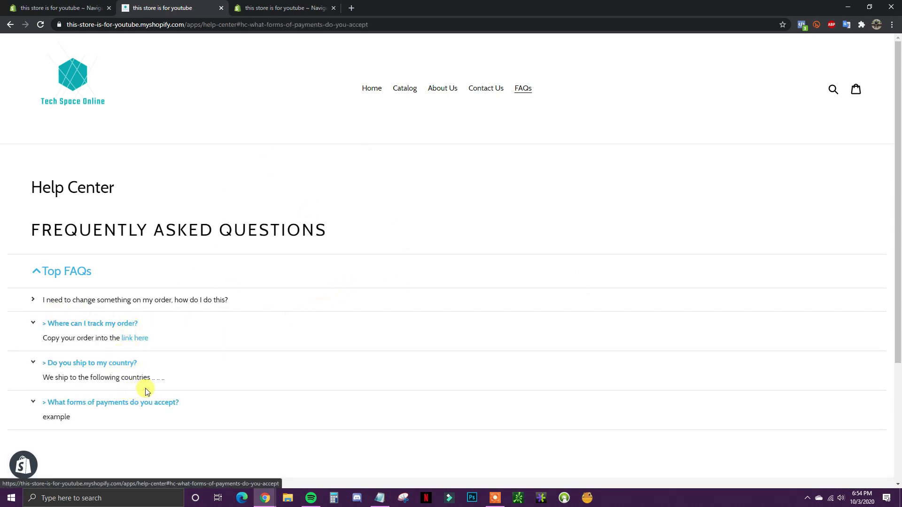
left_click(181, 304)
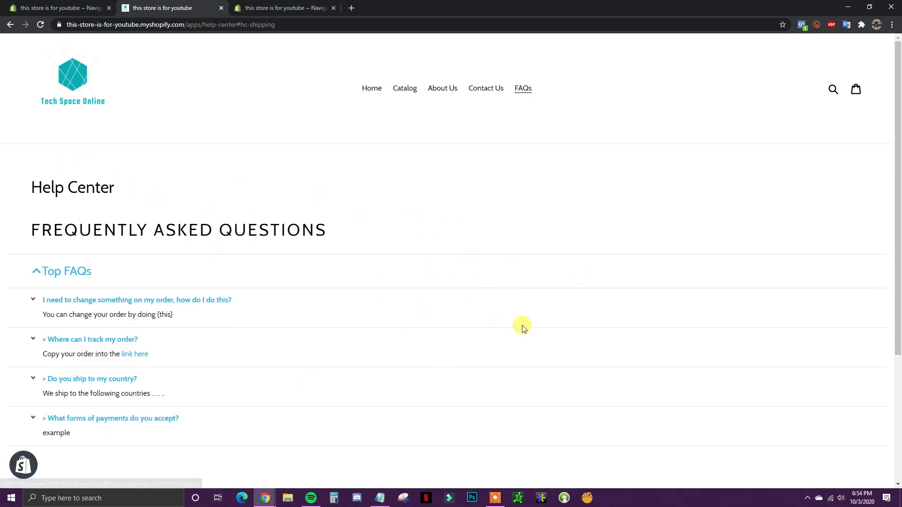
Switch to Notepad, look over the full list of FAQ questions, and move the notes window out of the way.
key("alt+Tab")
left_click_drag(531, 184, 516, 179)
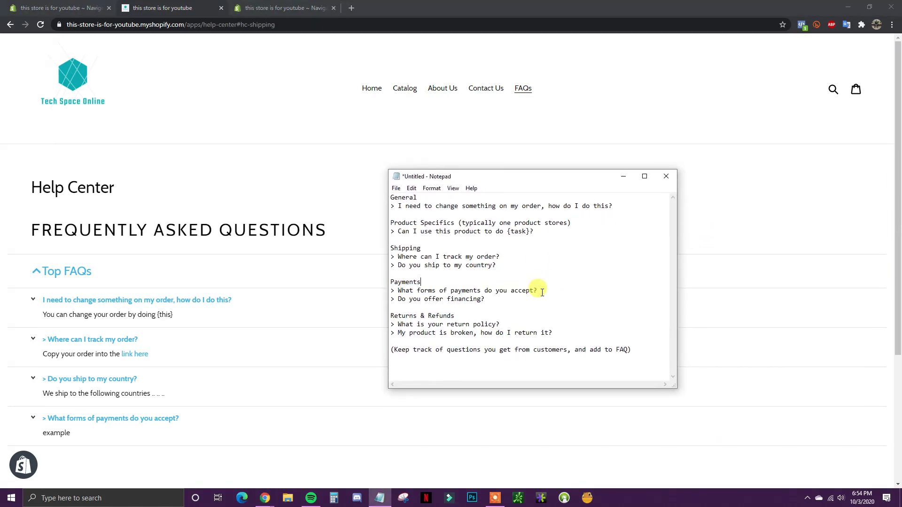
left_click_drag(645, 351, 375, 192)
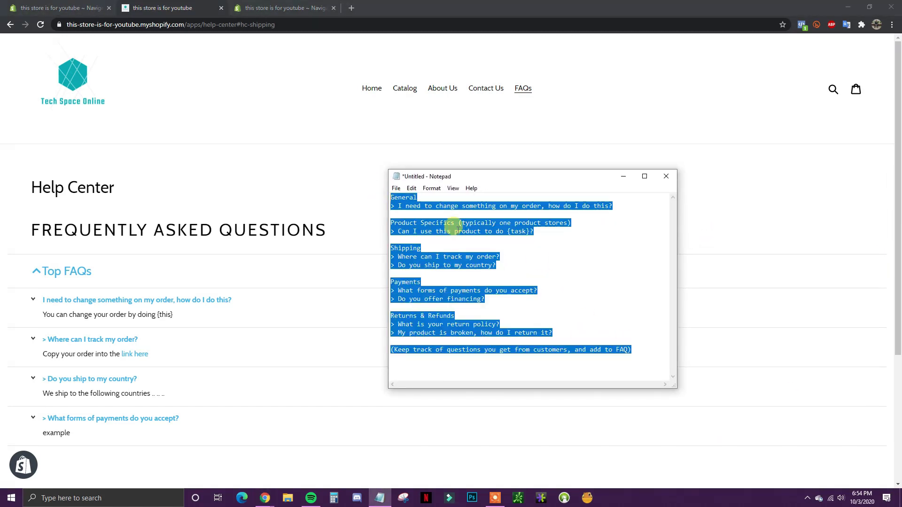
left_click_drag(507, 177, 897, 186)
Return to the Shopify admin and start a new store page titled FAQs.
left_click(64, 7)
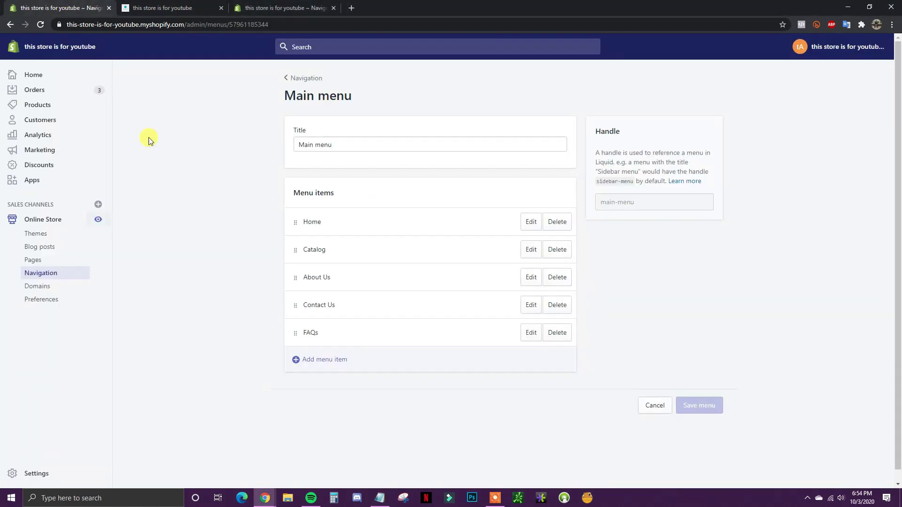
left_click(49, 260)
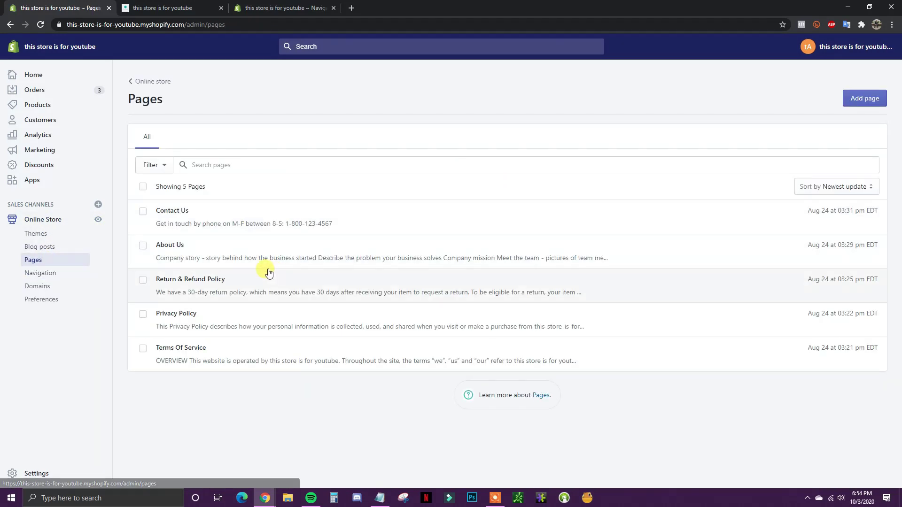
left_click(862, 97)
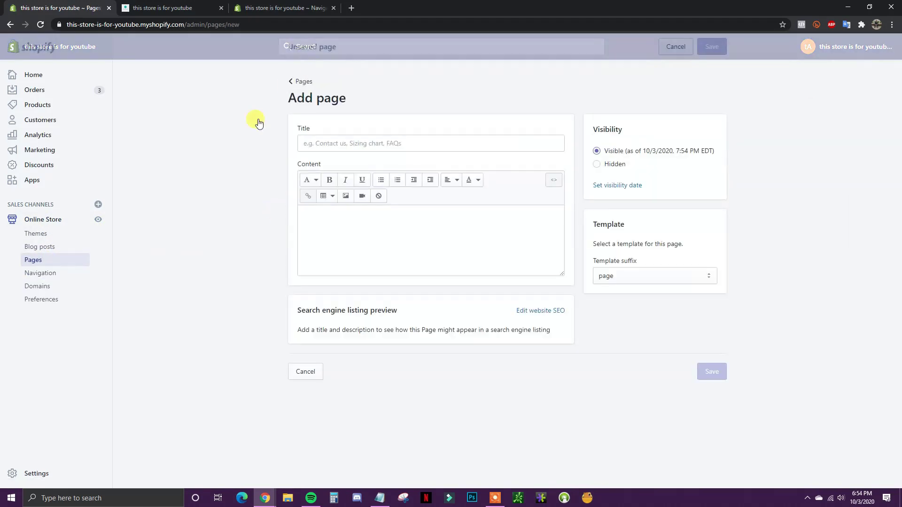
left_click(356, 145)
type("FAQs")
Add the line "Frequently Asked Questions" as a Heading 2 at the start of the page content.
key("alt+Tab")
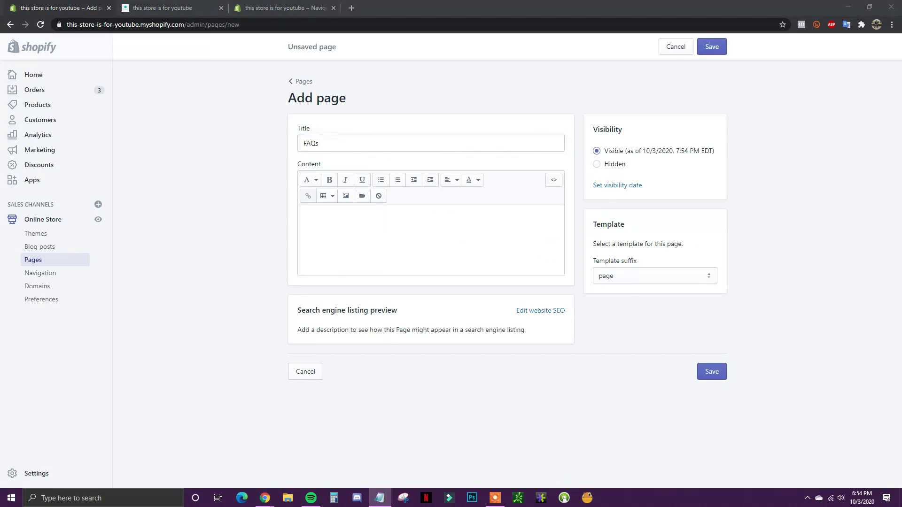
left_click(413, 219)
left_click(310, 180)
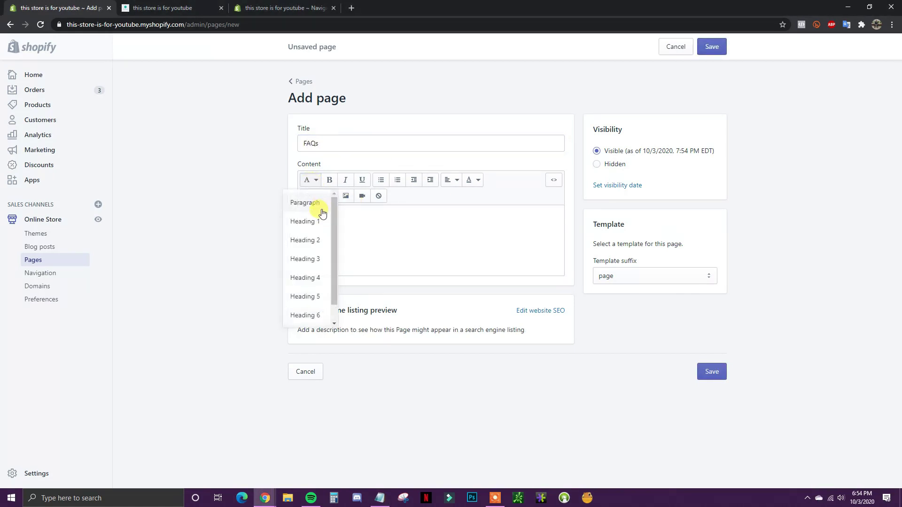
left_click(314, 239)
type("Frequently Asked Questions")
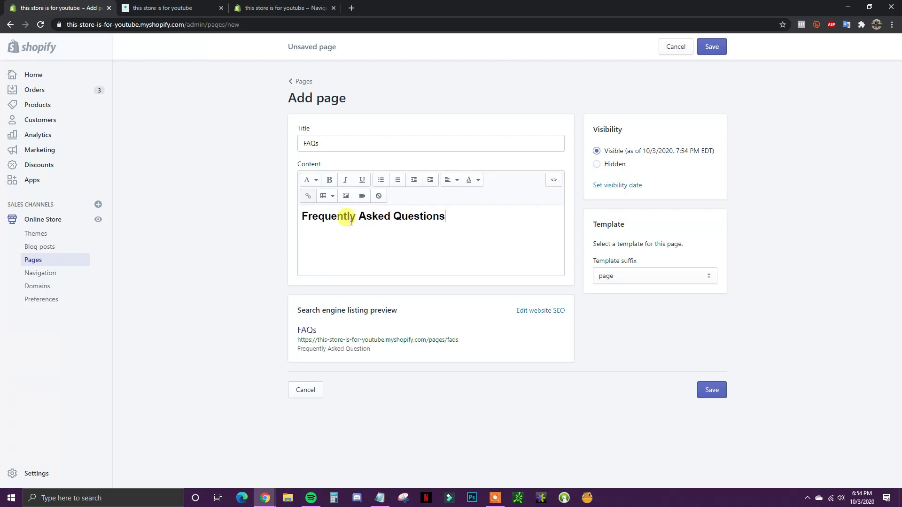
key("Return")
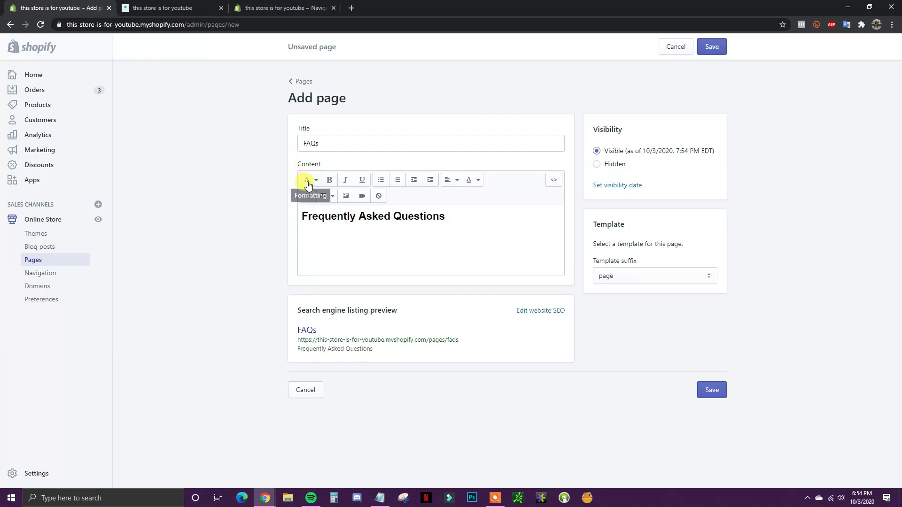
Add the Heading 3 question "I need to change something on my order, how do I do this?" from the notes, with the text "Answer" below.
left_click(309, 179)
left_click(310, 258)
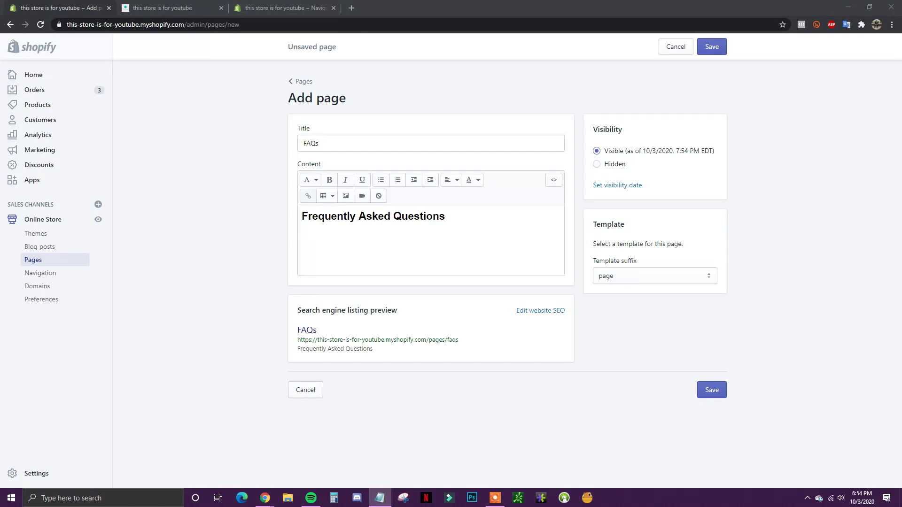
left_click(354, 238)
type("I need to change something on my order, how do I do this?")
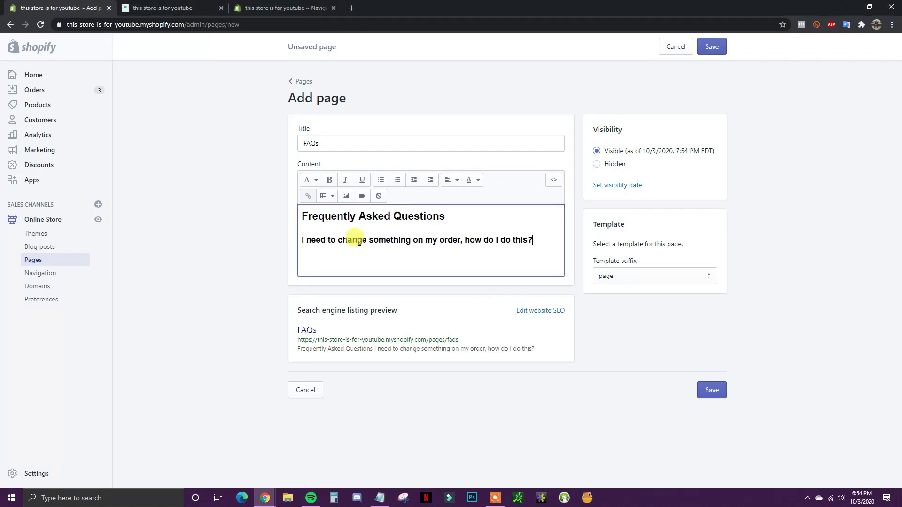
key("Return")
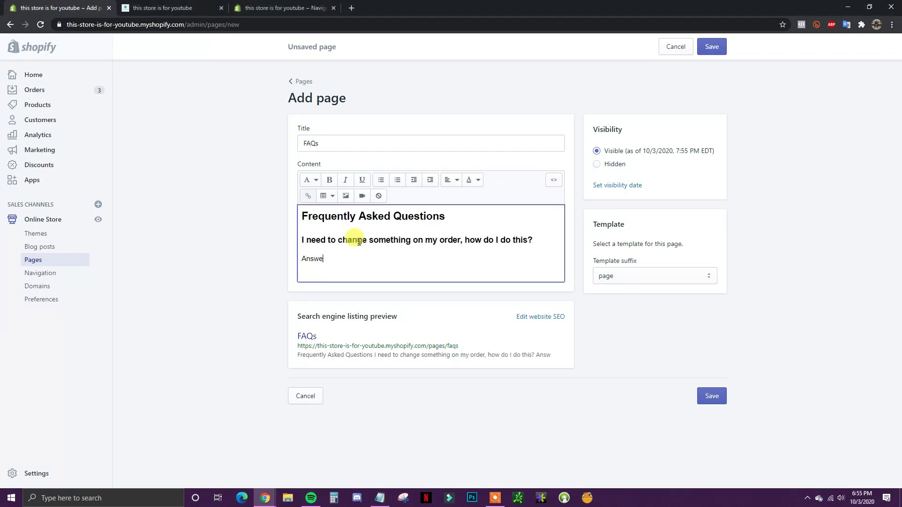
key("Return")
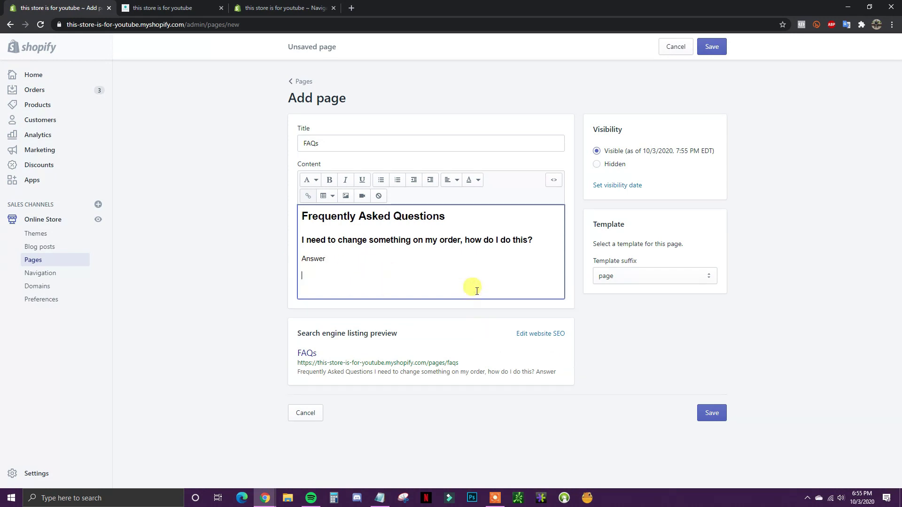
key("Return")
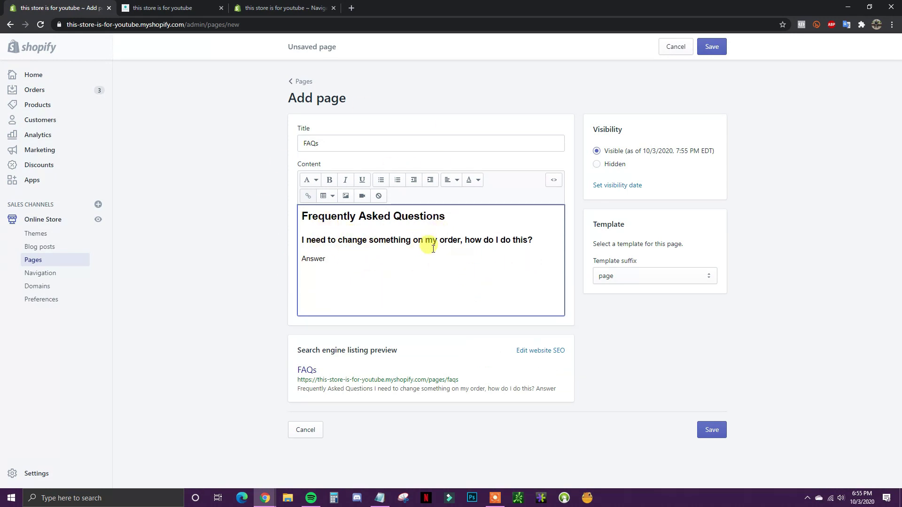
View the storefront's Help Center FAQ page for comparison and return to the unsaved page's content.
left_click(188, 8)
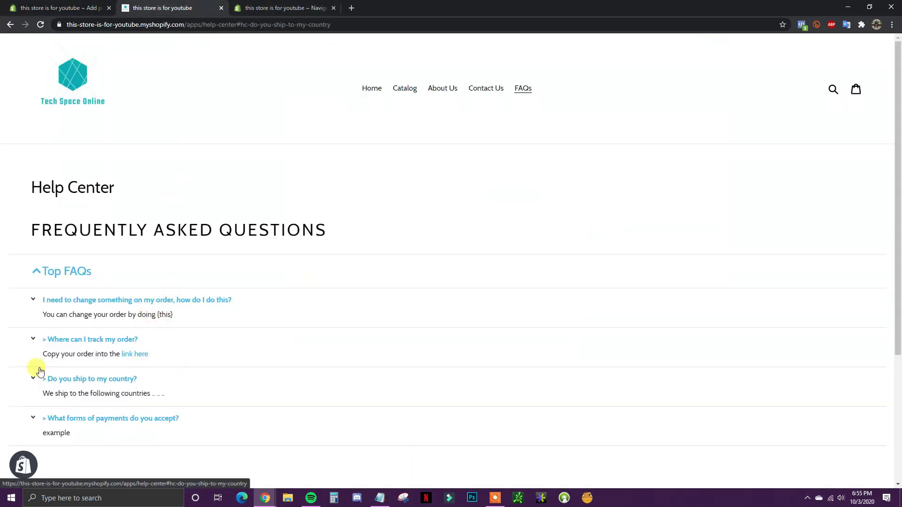
left_click(52, 8)
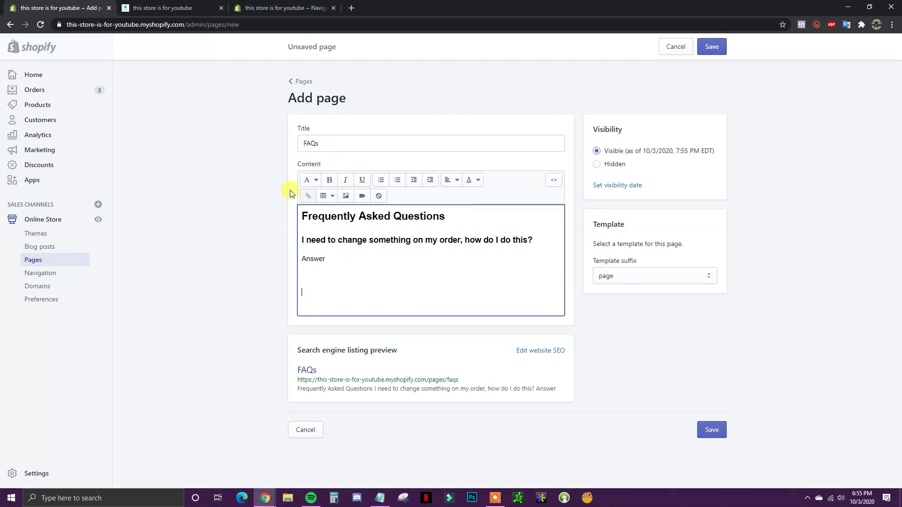
left_click(481, 293)
Bring up the Notepad notes over the page editor and review the question categories from General to Returns & Refunds.
key("alt+Tab")
left_click_drag(808, 194, 436, 197)
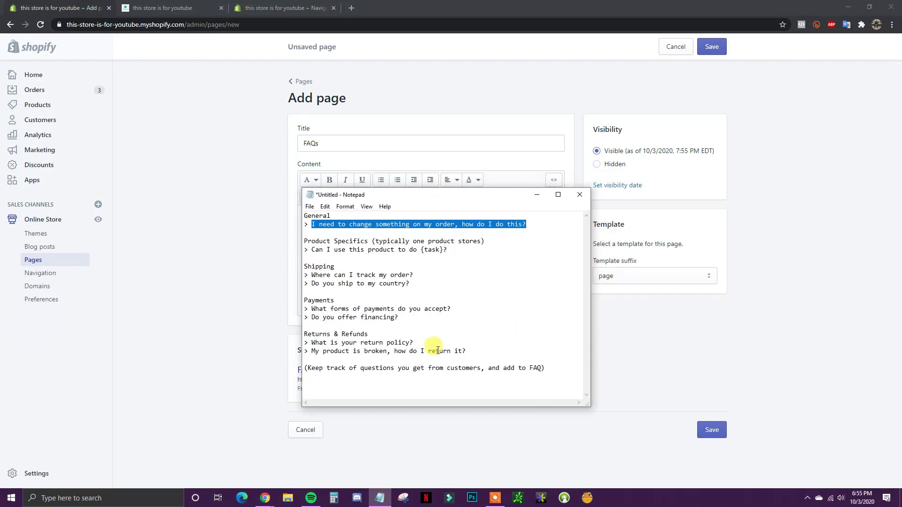
left_click_drag(545, 369, 544, 345)
left_click(328, 224)
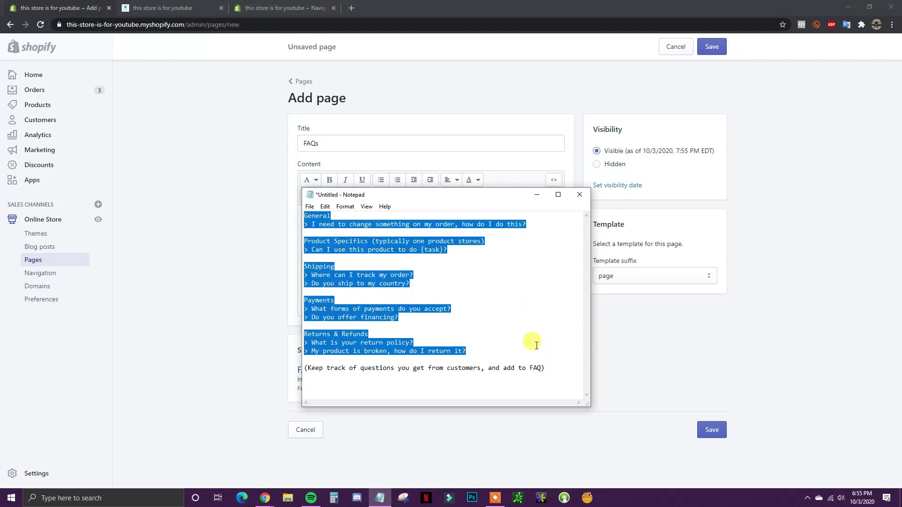
left_click(504, 341)
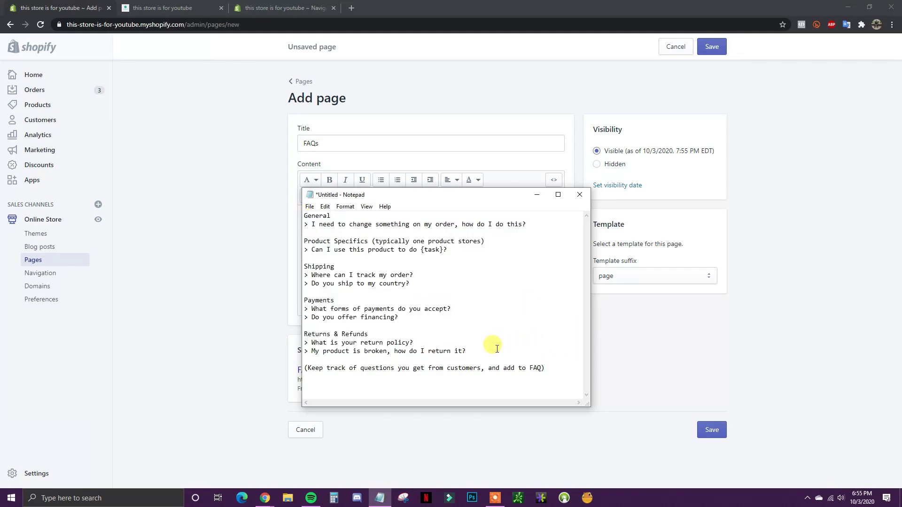